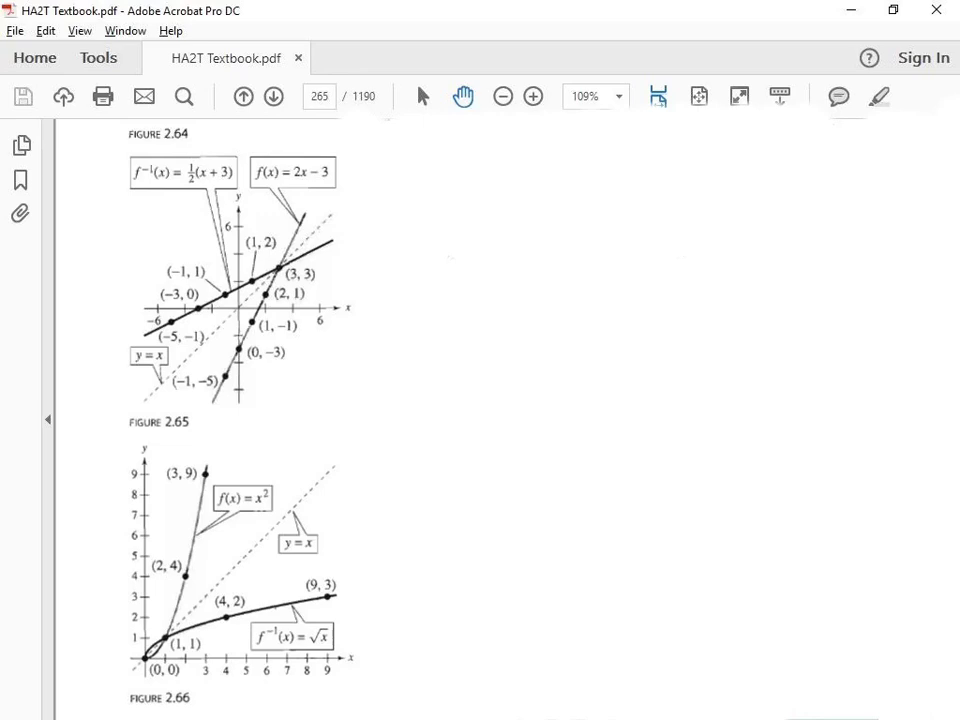
# Step: Underline f(x) in the f(x) = 2x − 3 label and draw a purple two-column table headed x and f(x) beside Figure 2.65
pyautogui.moveTo(250, 181); pyautogui.dragTo(275, 180)
pyautogui.moveTo(467, 148); pyautogui.dragTo(466, 298)
pyautogui.moveTo(429, 185); pyautogui.dragTo(518, 184)
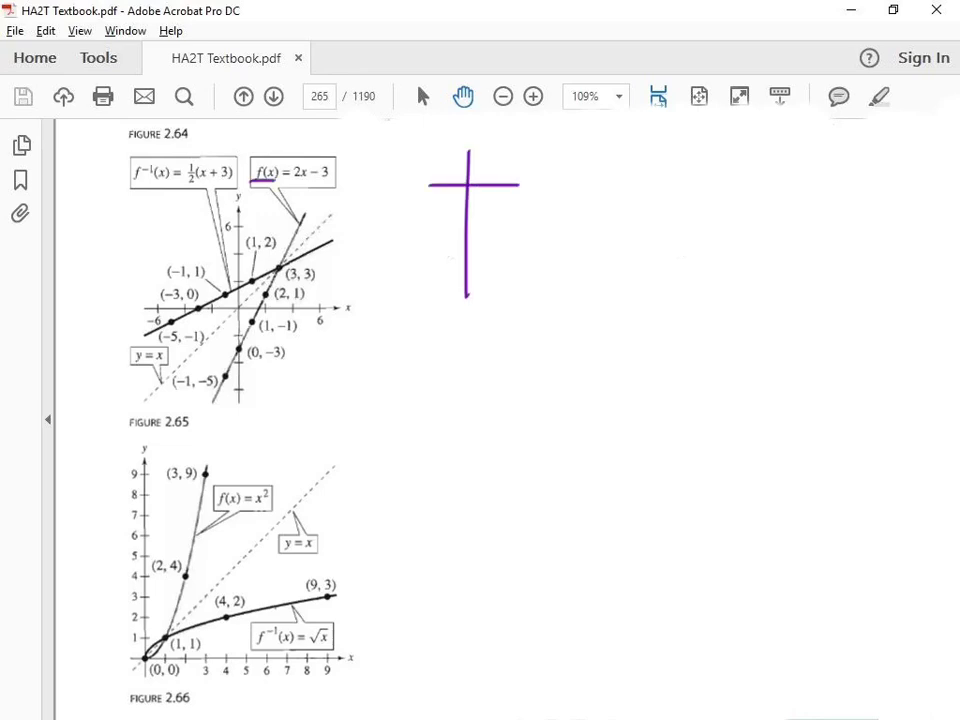
pyautogui.moveTo(426, 160)
pyautogui.mouseDown()
pyautogui.moveTo(452, 154)
pyautogui.moveTo(430, 180)
pyautogui.mouseUp()
pyautogui.moveTo(488, 168)
pyautogui.mouseDown()
pyautogui.moveTo(502, 142)
pyautogui.moveTo(500, 176)
pyautogui.mouseUp()
pyautogui.moveTo(507, 163); pyautogui.dragTo(520, 176)
pyautogui.moveTo(520, 161)
pyautogui.mouseDown()
pyautogui.moveTo(506, 178)
pyautogui.moveTo(530, 180)
pyautogui.mouseUp()
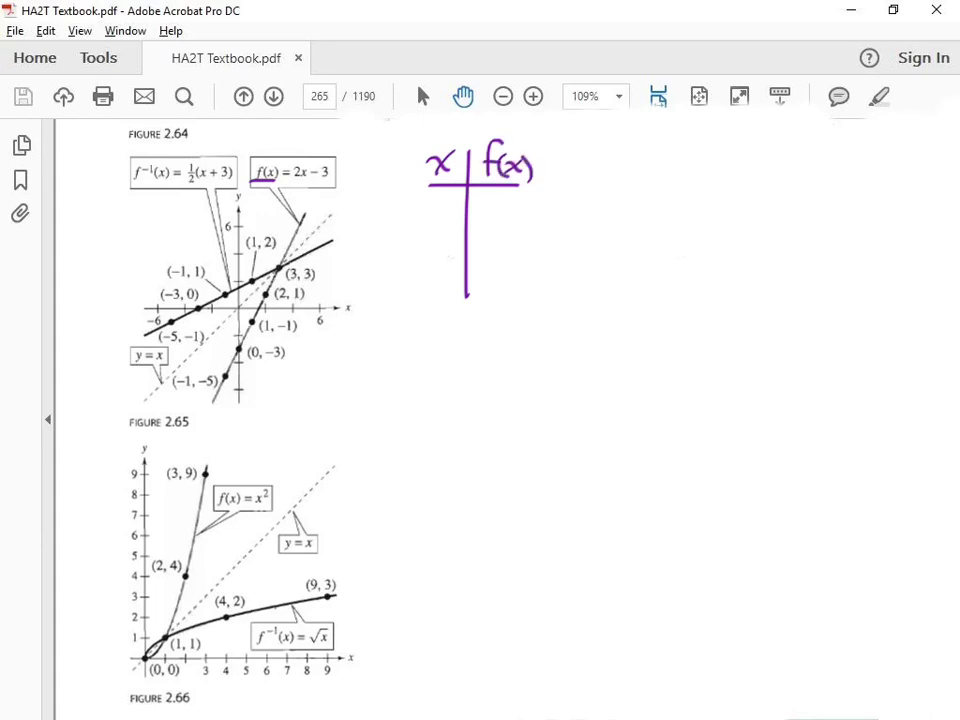
# Step: Circle the labelled points on the f(x) line in Figure 2.65, starting with (−1, −5) and (0, −3), and undo the circles
pyautogui.moveTo(215, 352); pyautogui.dragTo(219, 356)
pyautogui.moveTo(281, 340); pyautogui.dragTo(292, 321)
pyautogui.moveTo(309, 289); pyautogui.dragTo(312, 266)
pyautogui.hotkey('ctrl', 'z')
pyautogui.hotkey('ctrl', 'z')
pyautogui.hotkey('ctrl', 'z')
pyautogui.hotkey('ctrl', 'z')
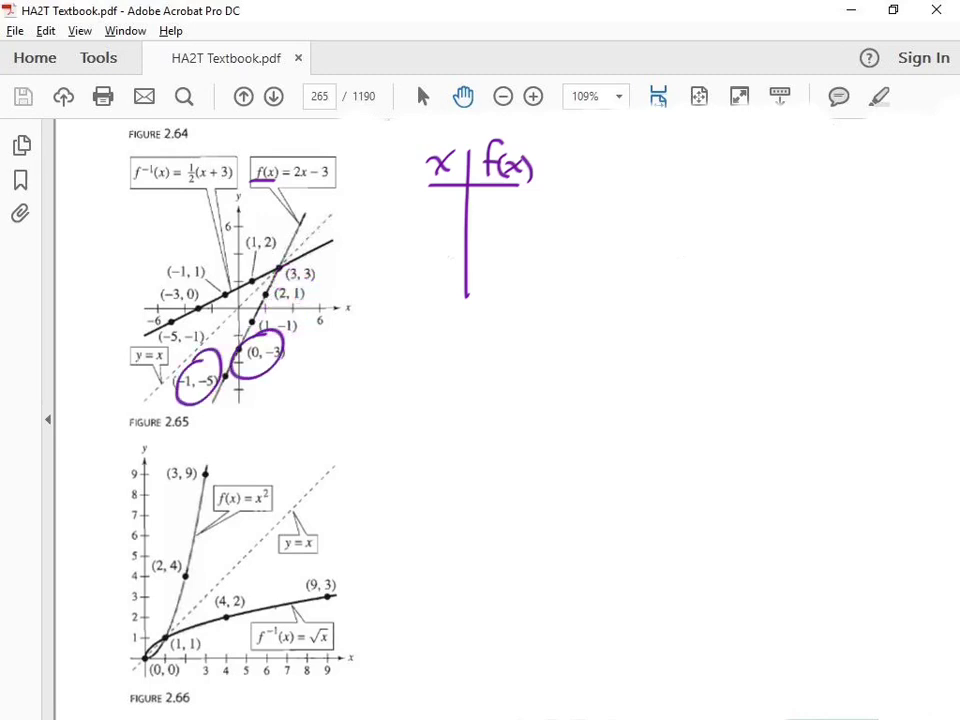
pyautogui.hotkey('ctrl', 'z')
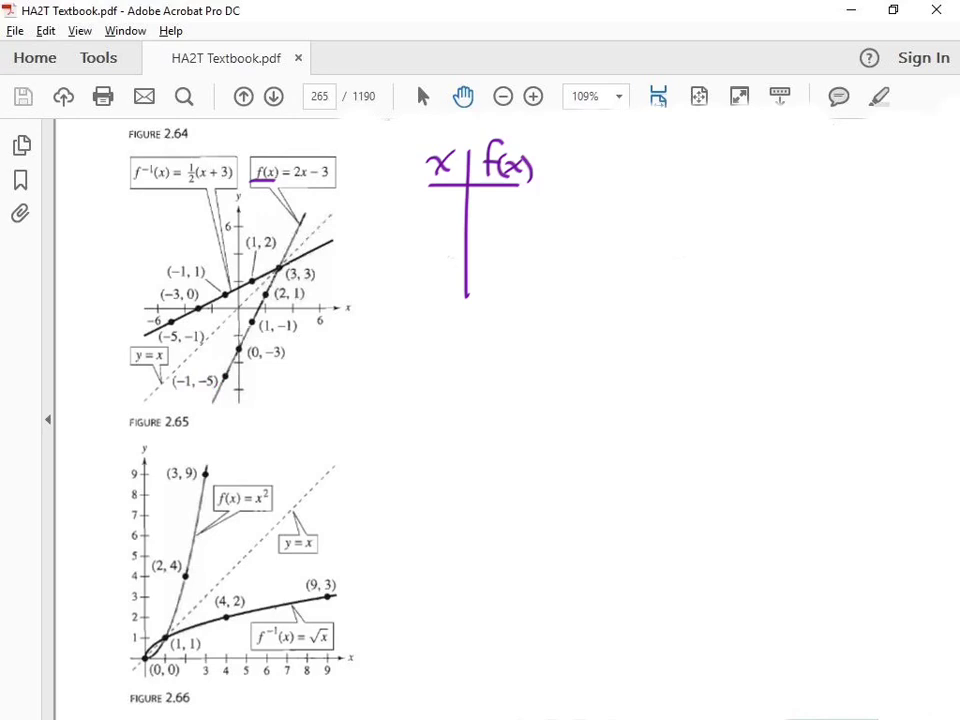
# Step: Fill the purple f(x) table with the pairs −1/−5, 0/−3, 1/−1, 2/1 and 3/3, lengthening its divider
pyautogui.moveTo(425, 204); pyautogui.dragTo(435, 204)
pyautogui.moveTo(441, 196)
pyautogui.mouseDown()
pyautogui.moveTo(444, 210)
pyautogui.moveTo(490, 209)
pyautogui.moveTo(436, 230)
pyautogui.moveTo(446, 222)
pyautogui.mouseUp()
pyautogui.moveTo(476, 229)
pyautogui.mouseDown()
pyautogui.moveTo(491, 236)
pyautogui.moveTo(447, 264)
pyautogui.moveTo(502, 263)
pyautogui.mouseUp()
pyautogui.moveTo(435, 283)
pyautogui.mouseDown()
pyautogui.moveTo(448, 296)
pyautogui.moveTo(490, 293)
pyautogui.mouseUp()
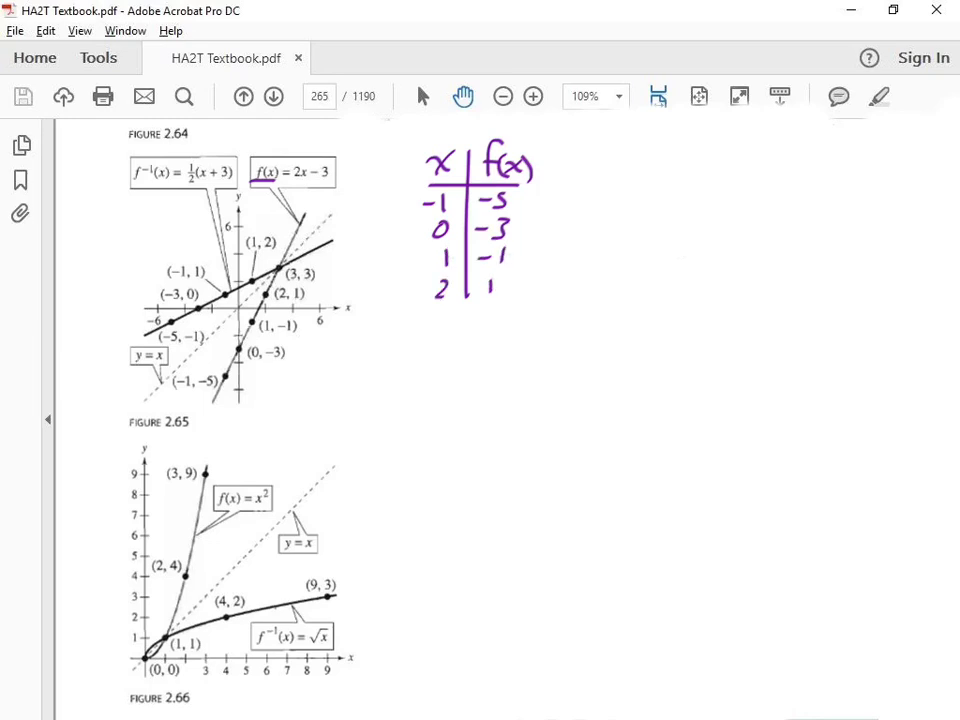
pyautogui.moveTo(427, 321)
pyautogui.mouseDown()
pyautogui.moveTo(437, 322)
pyautogui.moveTo(427, 340)
pyautogui.mouseUp()
pyautogui.moveTo(465, 297)
pyautogui.mouseDown()
pyautogui.moveTo(464, 330)
pyautogui.moveTo(474, 338)
pyautogui.moveTo(463, 348)
pyautogui.mouseUp()
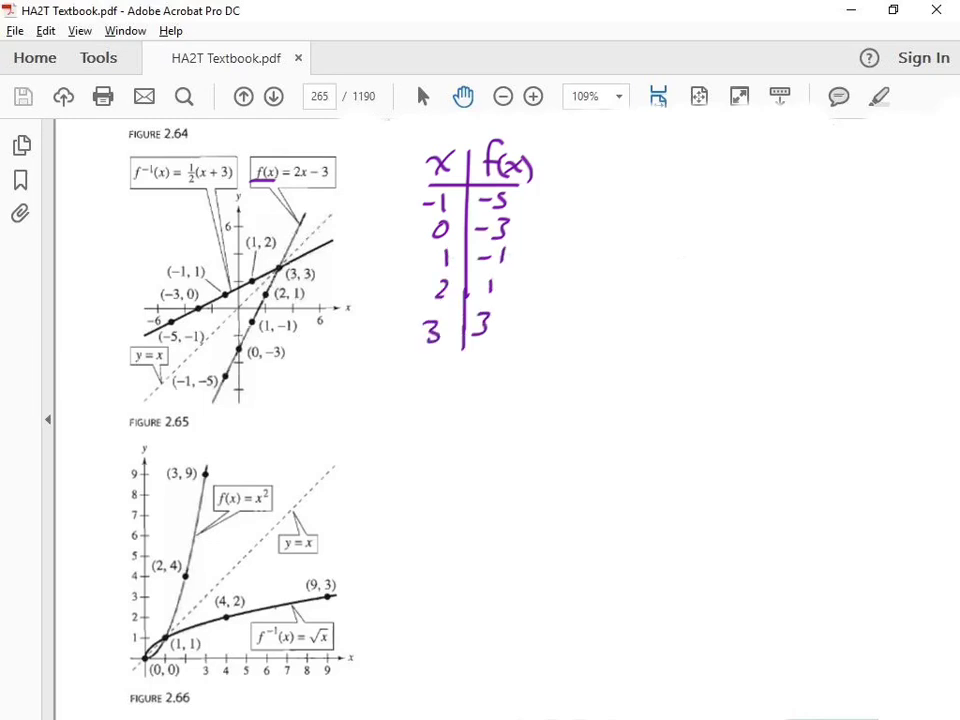
# Step: Circle the x column of the purple table, mark the f(x) label in Figure 2.65, and undo both marks
pyautogui.moveTo(437, 163)
pyautogui.mouseDown()
pyautogui.moveTo(459, 264)
pyautogui.moveTo(433, 155)
pyautogui.mouseUp()
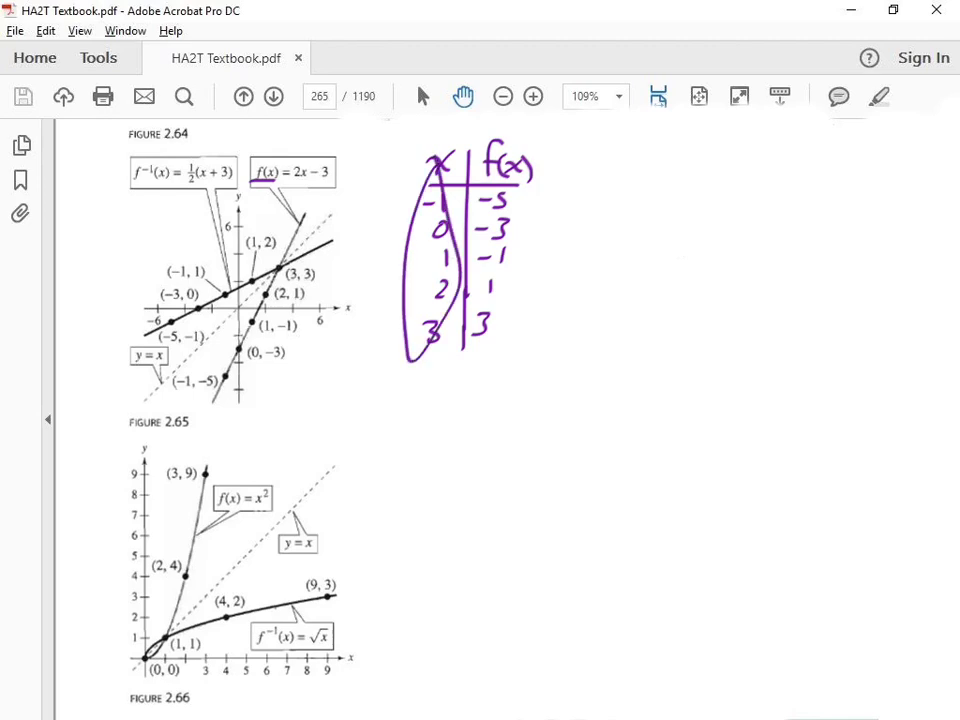
pyautogui.moveTo(326, 156); pyautogui.dragTo(332, 160)
pyautogui.hotkey('ctrl', 'z')
pyautogui.hotkey('ctrl', 'z')
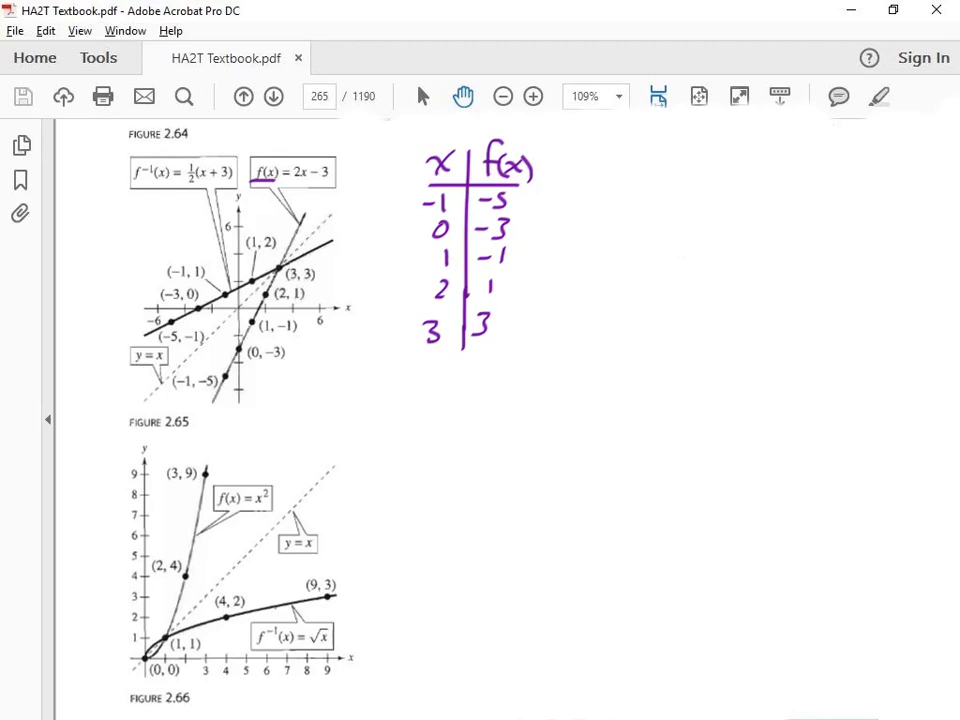
# Step: Trace the f(x) = 2x − 3 line in Figure 2.65 in purple with arrowheads at both ends
pyautogui.moveTo(213, 399)
pyautogui.mouseDown()
pyautogui.moveTo(303, 212)
pyautogui.moveTo(310, 221)
pyautogui.moveTo(219, 395)
pyautogui.mouseUp()
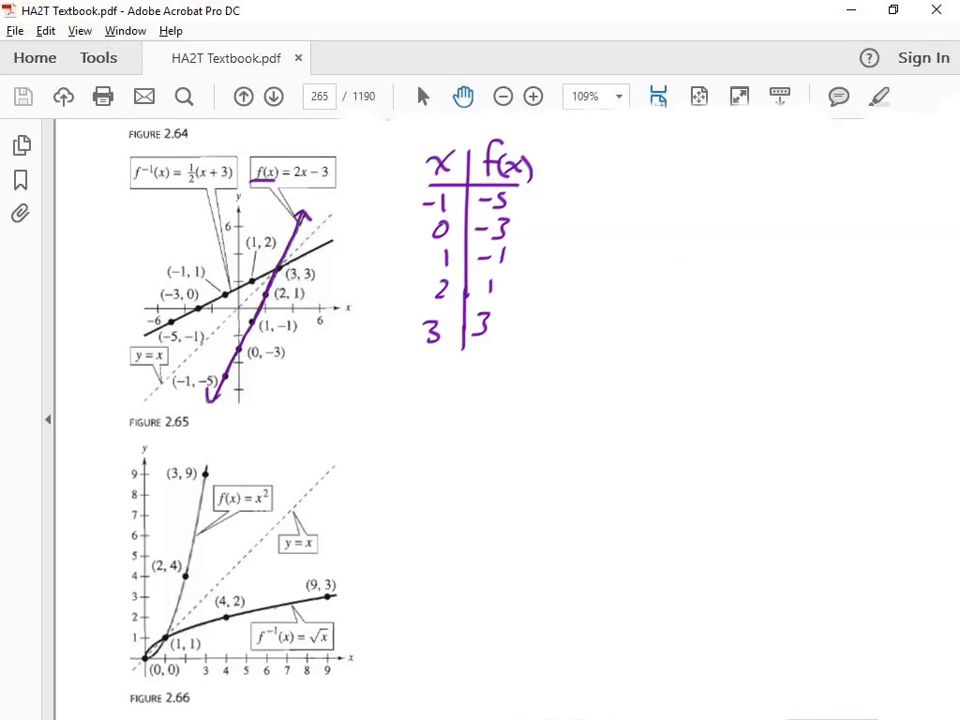
# Step: Draw a gray two-column table headed x and f⁻¹(x) beside the purple table
pyautogui.moveTo(627, 148); pyautogui.dragTo(627, 325)
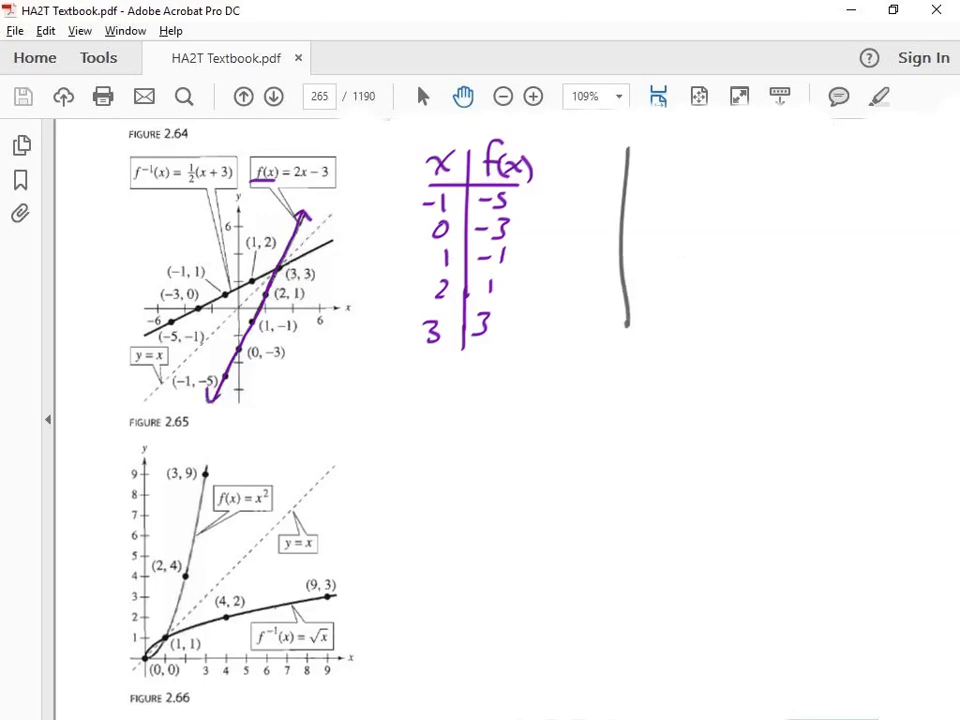
pyautogui.moveTo(586, 184); pyautogui.dragTo(657, 184)
pyautogui.moveTo(586, 156); pyautogui.dragTo(606, 175)
pyautogui.moveTo(606, 156); pyautogui.dragTo(587, 176)
pyautogui.moveTo(656, 146)
pyautogui.mouseDown()
pyautogui.moveTo(639, 182)
pyautogui.moveTo(670, 131)
pyautogui.mouseUp()
pyautogui.moveTo(672, 127)
pyautogui.mouseDown()
pyautogui.moveTo(671, 145)
pyautogui.moveTo(692, 175)
pyautogui.mouseUp()
pyautogui.moveTo(692, 160)
pyautogui.mouseDown()
pyautogui.moveTo(668, 176)
pyautogui.moveTo(701, 172)
pyautogui.mouseUp()
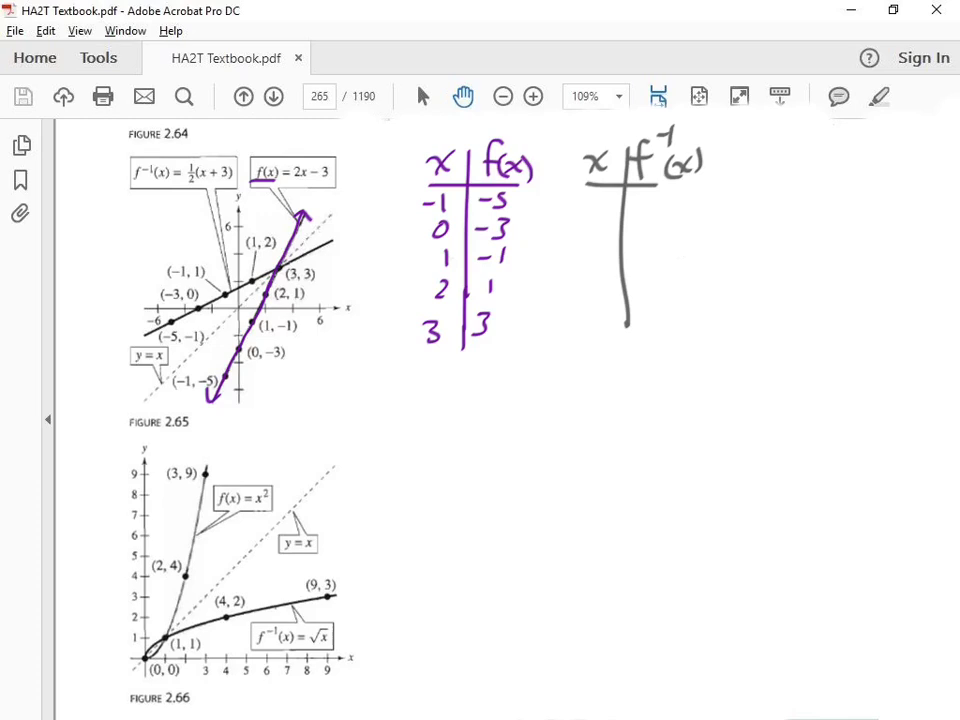
# Step: Fill the gray f⁻¹(x) table with the swapped pairs −5/−1, −3/0, −1/1, 1/2 and 3/3
pyautogui.moveTo(180, 309)
pyautogui.mouseDown()
pyautogui.moveTo(157, 320)
pyautogui.moveTo(178, 309)
pyautogui.mouseUp()
pyautogui.hotkey('ctrl', 'z')
pyautogui.moveTo(571, 211)
pyautogui.mouseDown()
pyautogui.moveTo(595, 219)
pyautogui.moveTo(644, 209)
pyautogui.mouseUp()
pyautogui.moveTo(652, 198); pyautogui.dragTo(651, 220)
pyautogui.moveTo(568, 241); pyautogui.dragTo(581, 240)
pyautogui.moveTo(589, 228); pyautogui.dragTo(590, 251)
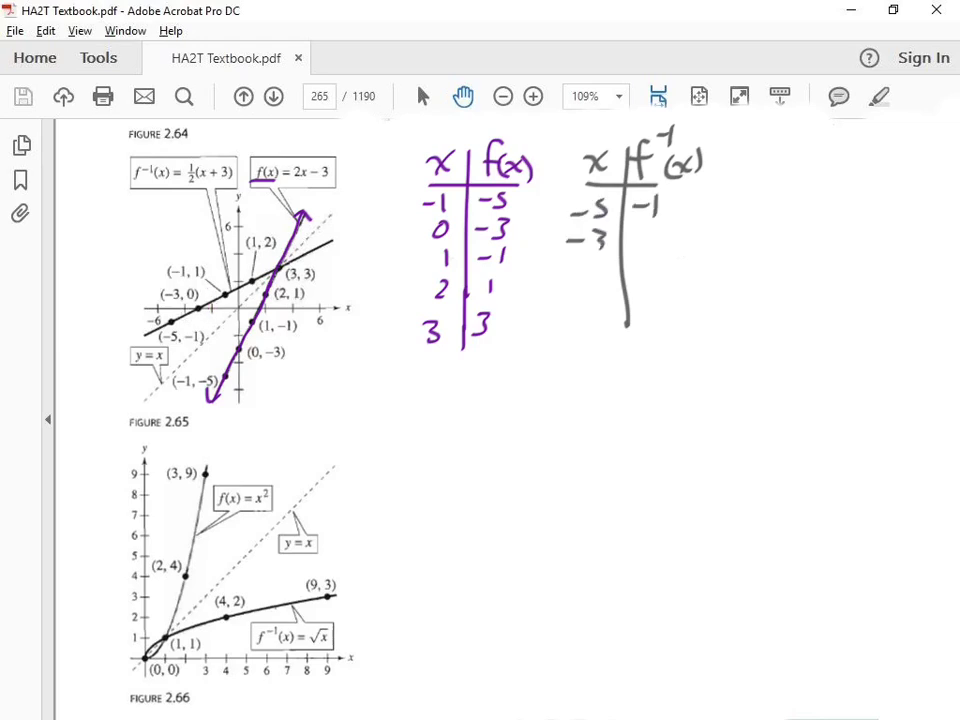
pyautogui.moveTo(641, 226); pyautogui.dragTo(639, 228)
pyautogui.moveTo(576, 272)
pyautogui.mouseDown()
pyautogui.moveTo(603, 285)
pyautogui.moveTo(642, 280)
pyautogui.moveTo(603, 317)
pyautogui.moveTo(654, 304)
pyautogui.mouseUp()
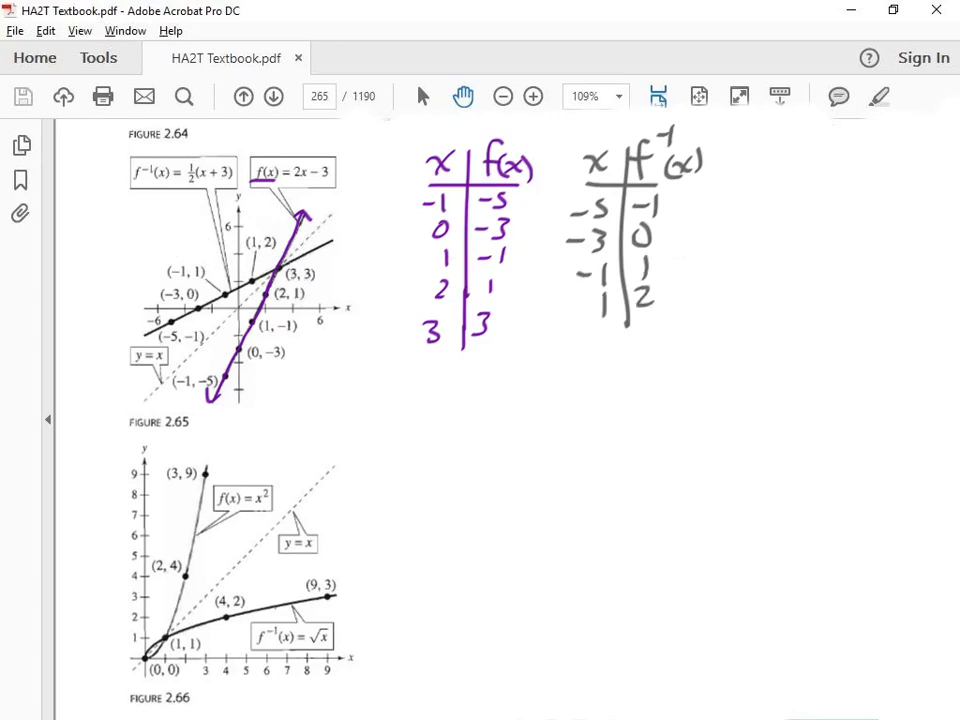
pyautogui.moveTo(600, 327)
pyautogui.mouseDown()
pyautogui.moveTo(601, 345)
pyautogui.moveTo(646, 345)
pyautogui.moveTo(627, 350)
pyautogui.mouseUp()
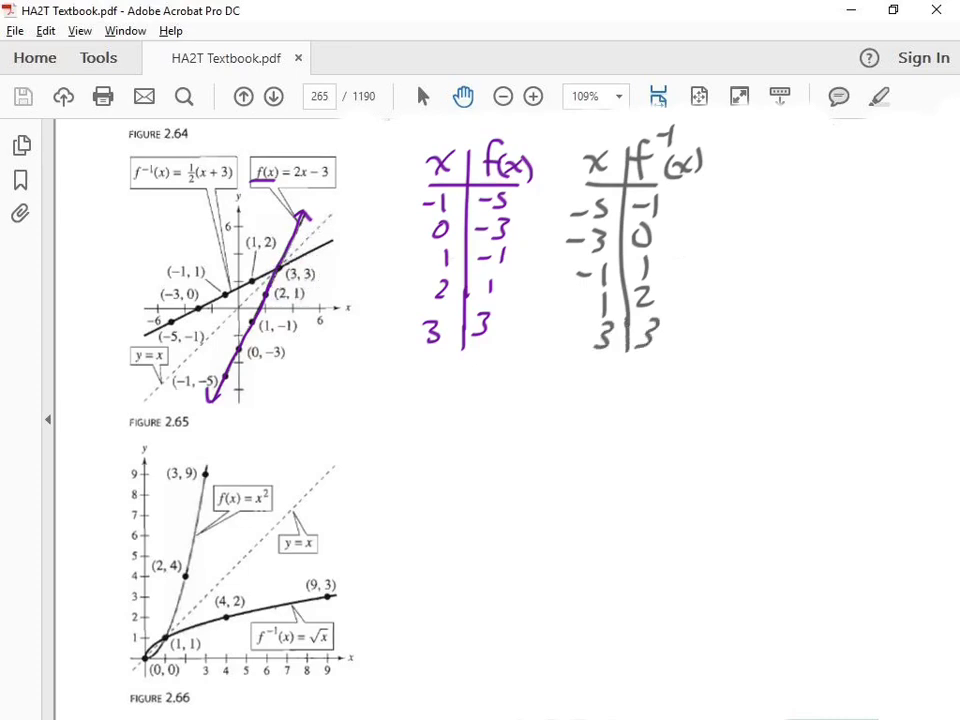
# Step: Trace the f⁻¹(x) line in Figure 2.65 in gray with arrowheads at both ends
pyautogui.moveTo(142, 334); pyautogui.dragTo(346, 238)
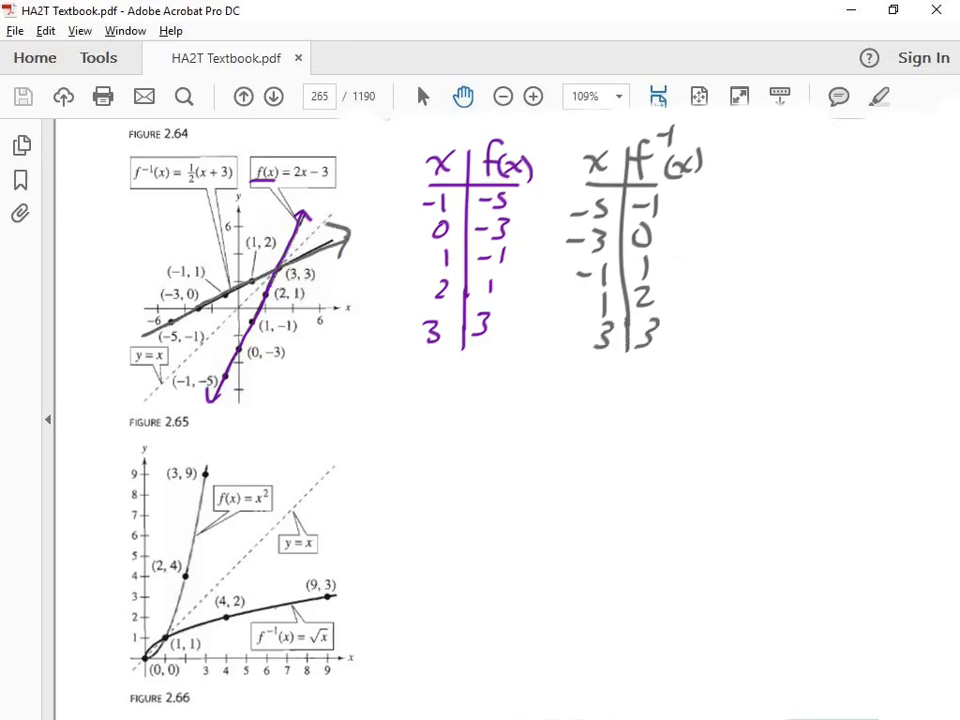
pyautogui.moveTo(151, 314); pyautogui.dragTo(150, 344)
# Step: Sketch the full parabola of f(x) = x² in red over Figure 2.66, including the branch left of the y-axis
pyautogui.moveTo(207, 467)
pyautogui.mouseDown()
pyautogui.moveTo(205, 525)
pyautogui.moveTo(162, 640)
pyautogui.moveTo(128, 656)
pyautogui.moveTo(65, 513)
pyautogui.moveTo(82, 532)
pyautogui.mouseUp()
pyautogui.hotkey('ctrl', 'z')
pyautogui.hotkey('ctrl', 'z')
pyautogui.moveTo(212, 455)
pyautogui.mouseDown()
pyautogui.moveTo(182, 590)
pyautogui.moveTo(140, 656)
pyautogui.moveTo(82, 467)
pyautogui.mouseUp()
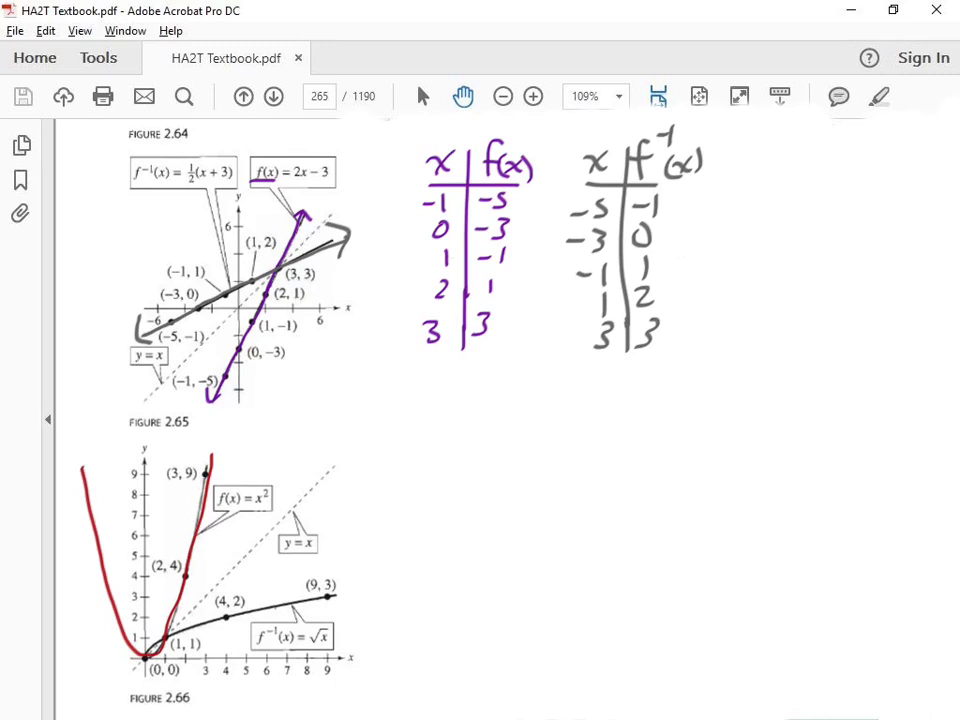
pyautogui.moveTo(212, 582)
pyautogui.mouseDown()
pyautogui.moveTo(170, 587)
pyautogui.moveTo(133, 614)
pyautogui.mouseUp()
pyautogui.hotkey('ctrl', 'z')
# Step: Sketch the reflected sideways parabola in orange on Figure 2.66 and cross it with a vertical line, marking the intersections
pyautogui.moveTo(338, 594)
pyautogui.mouseDown()
pyautogui.moveTo(219, 615)
pyautogui.moveTo(145, 665)
pyautogui.moveTo(258, 703)
pyautogui.moveTo(322, 700)
pyautogui.mouseUp()
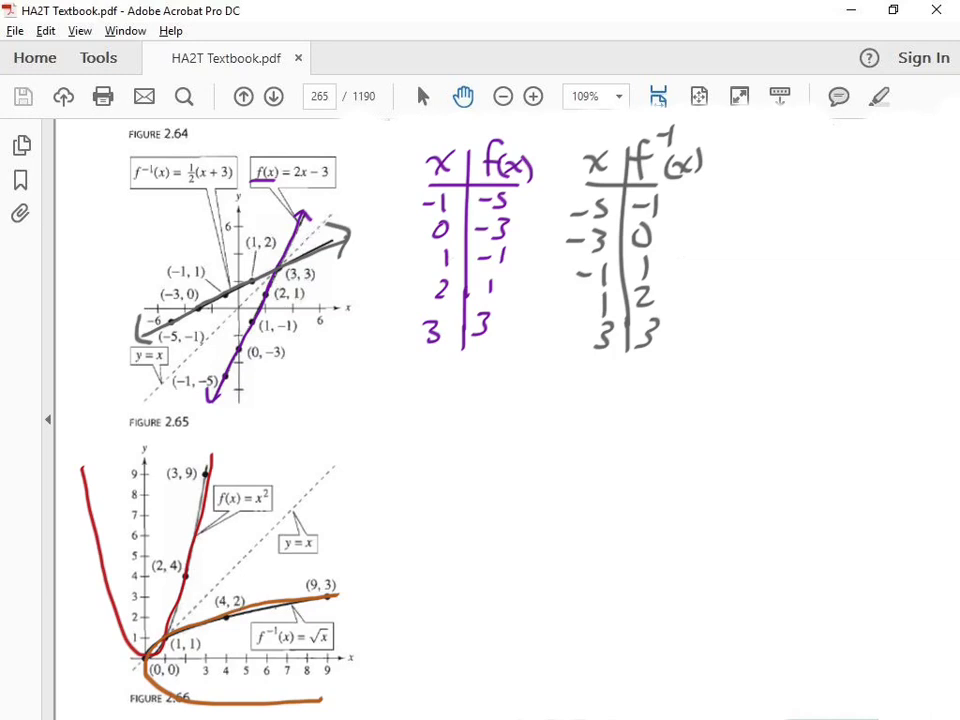
pyautogui.moveTo(288, 490); pyautogui.dragTo(272, 718)
pyautogui.moveTo(283, 601); pyautogui.dragTo(272, 604)
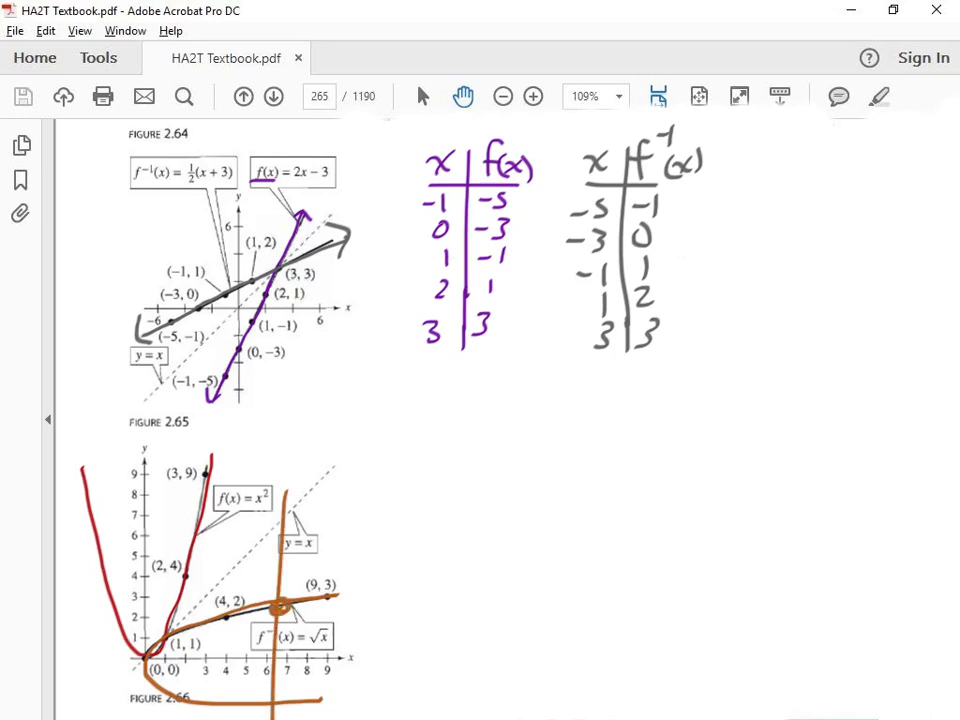
pyautogui.moveTo(275, 696); pyautogui.dragTo(275, 692)
# Step: Undo the intersection marks, the vertical line and both parabola sketches on Figure 2.66
pyautogui.hotkey('ctrl', 'z')
pyautogui.hotkey('ctrl', 'z')
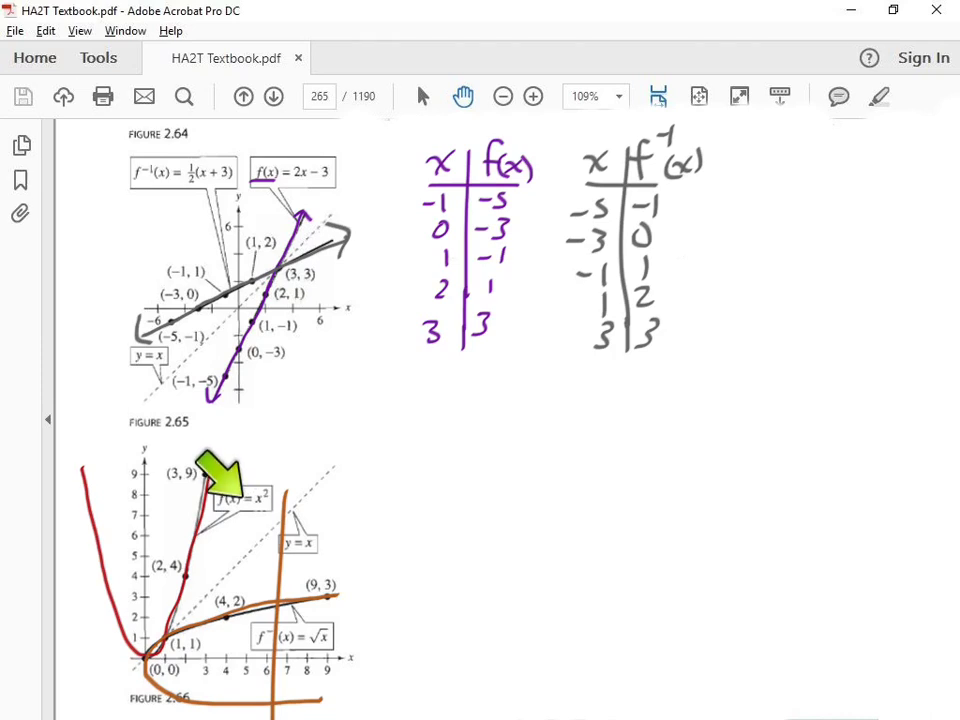
pyautogui.hotkey('ctrl', 'z')
pyautogui.hotkey('ctrl', 'z')
pyautogui.hotkey('ctrl', 'z')
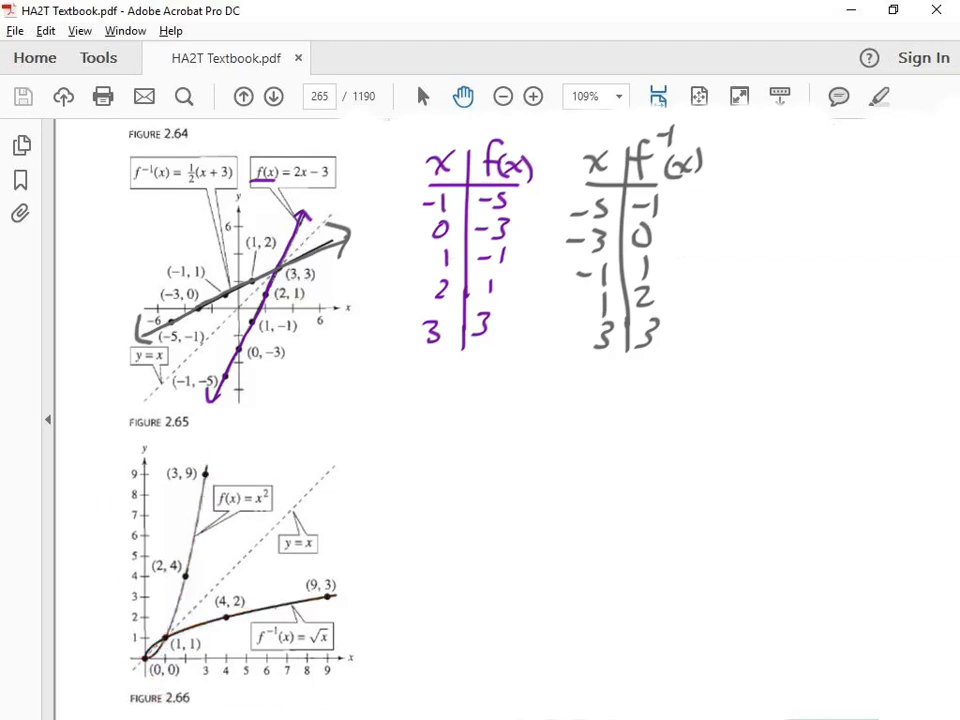
# Step: Trace the printed f(x) = x² and f⁻¹(x) = √x curves in Figure 2.66 in red, starting from the origin
pyautogui.moveTo(146, 655)
pyautogui.mouseDown()
pyautogui.moveTo(184, 587)
pyautogui.moveTo(201, 474)
pyautogui.mouseUp()
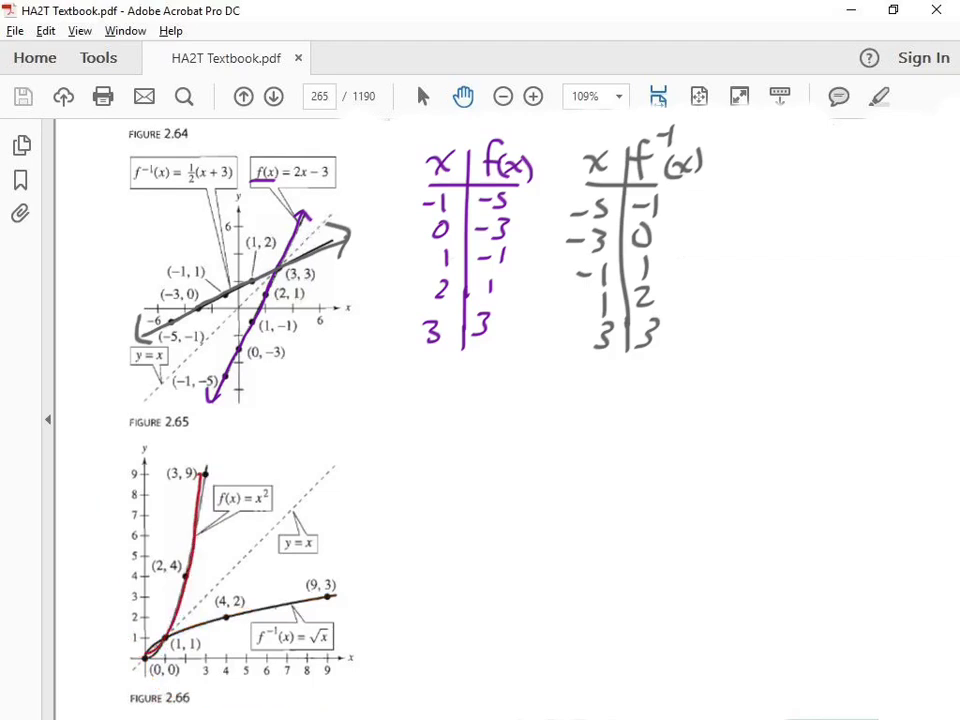
pyautogui.moveTo(147, 655)
pyautogui.mouseDown()
pyautogui.moveTo(258, 609)
pyautogui.moveTo(342, 604)
pyautogui.mouseUp()
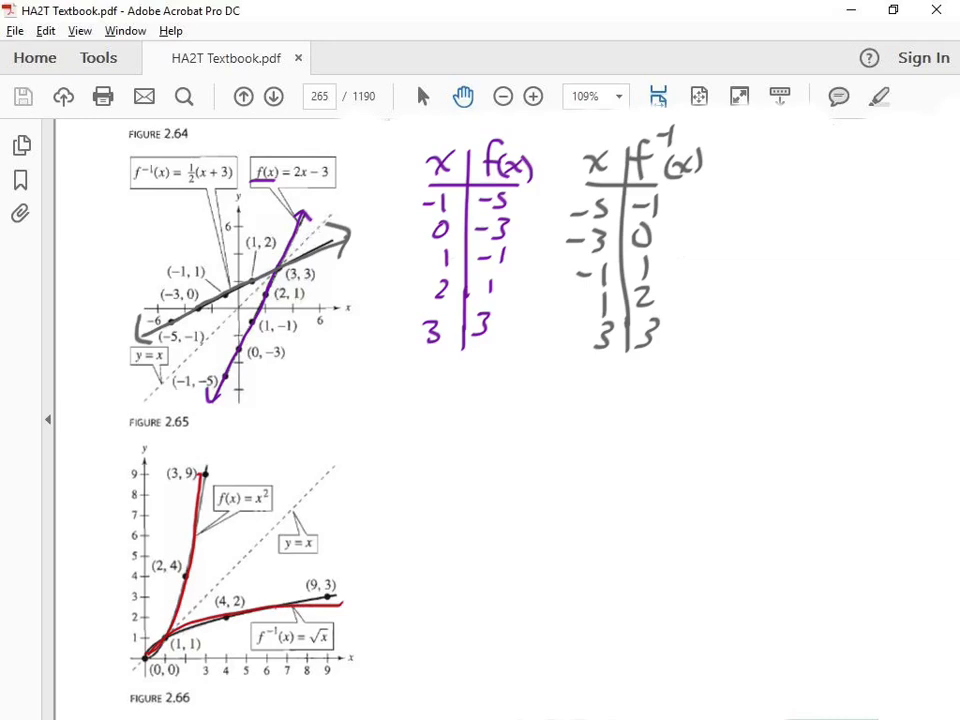
# Step: Draw a red two-column table headed x and f(x) beside Figure 2.66
pyautogui.moveTo(464, 456); pyautogui.dragTo(463, 636)
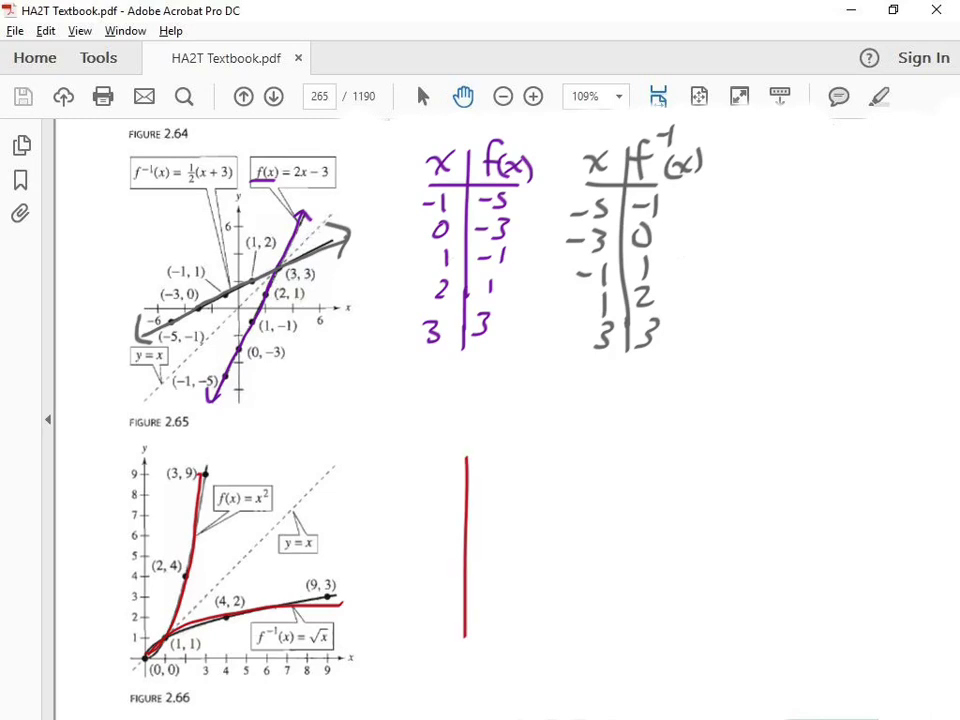
pyautogui.moveTo(434, 487)
pyautogui.mouseDown()
pyautogui.moveTo(502, 484)
pyautogui.moveTo(500, 442)
pyautogui.moveTo(523, 461)
pyautogui.moveTo(507, 475)
pyautogui.moveTo(526, 477)
pyautogui.mouseUp()
pyautogui.moveTo(427, 461)
pyautogui.mouseDown()
pyautogui.moveTo(452, 472)
pyautogui.moveTo(436, 473)
pyautogui.mouseUp()
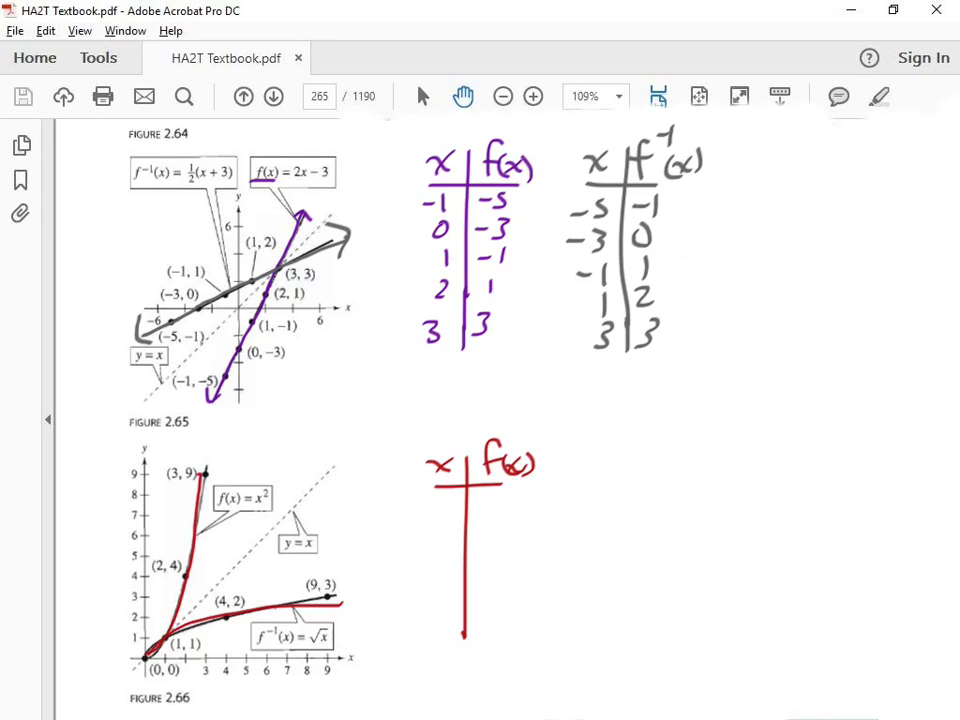
# Step: Circle the points (3, 9), (2, 4) and (0, 0) in Figure 2.66, and undo the circles
pyautogui.moveTo(186, 458)
pyautogui.mouseDown()
pyautogui.moveTo(156, 489)
pyautogui.moveTo(190, 460)
pyautogui.mouseUp()
pyautogui.moveTo(172, 546)
pyautogui.mouseDown()
pyautogui.moveTo(166, 590)
pyautogui.moveTo(168, 545)
pyautogui.mouseUp()
pyautogui.moveTo(140, 646)
pyautogui.mouseDown()
pyautogui.moveTo(156, 641)
pyautogui.moveTo(144, 622)
pyautogui.mouseUp()
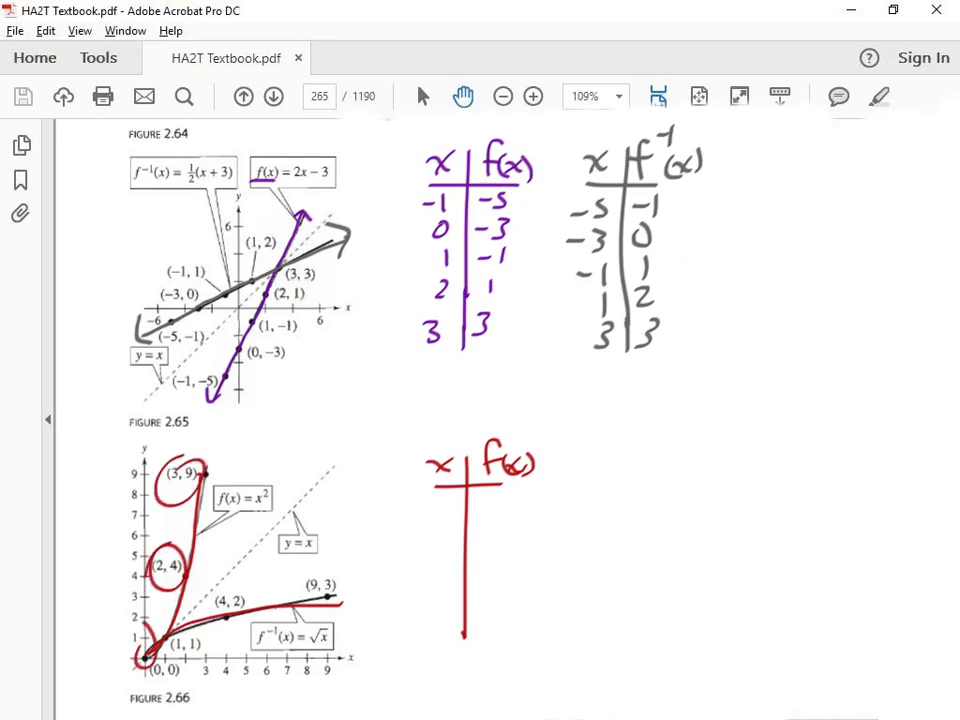
pyautogui.hotkey('ctrl', 'z')
pyautogui.hotkey('ctrl', 'z')
pyautogui.hotkey('ctrl', 'z')
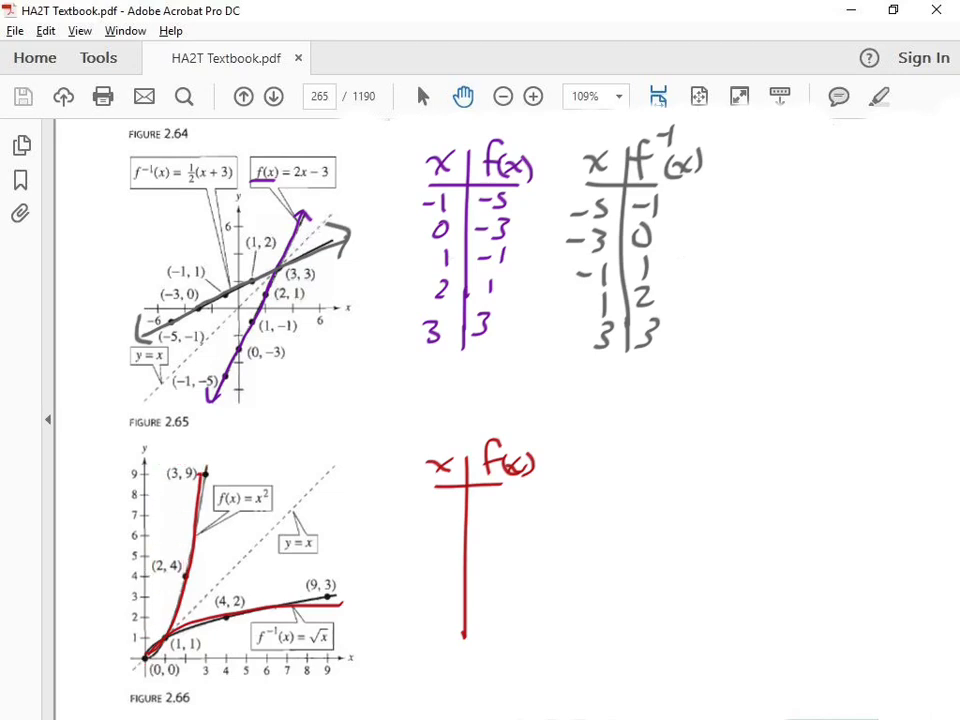
# Step: Fill the red f(x) table with the pairs 3/9, 2/4 and 0/0
pyautogui.moveTo(434, 494); pyautogui.dragTo(436, 515)
pyautogui.moveTo(490, 492)
pyautogui.mouseDown()
pyautogui.moveTo(487, 512)
pyautogui.moveTo(453, 540)
pyautogui.moveTo(487, 524)
pyautogui.moveTo(489, 535)
pyautogui.moveTo(438, 574)
pyautogui.moveTo(446, 557)
pyautogui.moveTo(486, 550)
pyautogui.moveTo(496, 524)
pyautogui.moveTo(495, 534)
pyautogui.mouseUp()
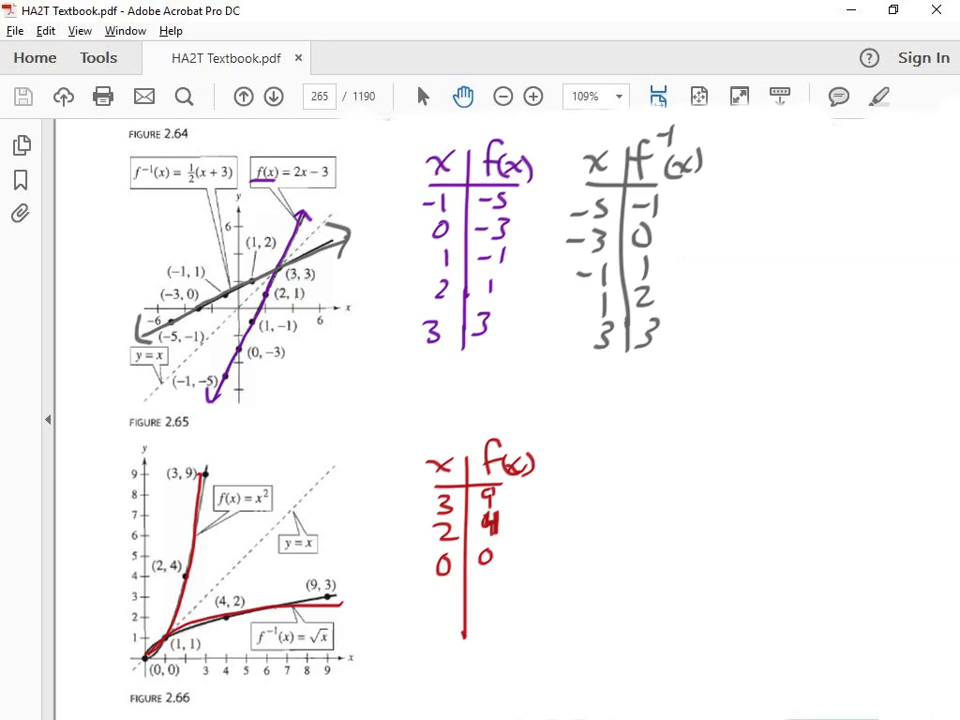
# Step: Draw an orange two-column table headed x and f⁻¹(x) beside the red table
pyautogui.moveTo(636, 452); pyautogui.dragTo(631, 667)
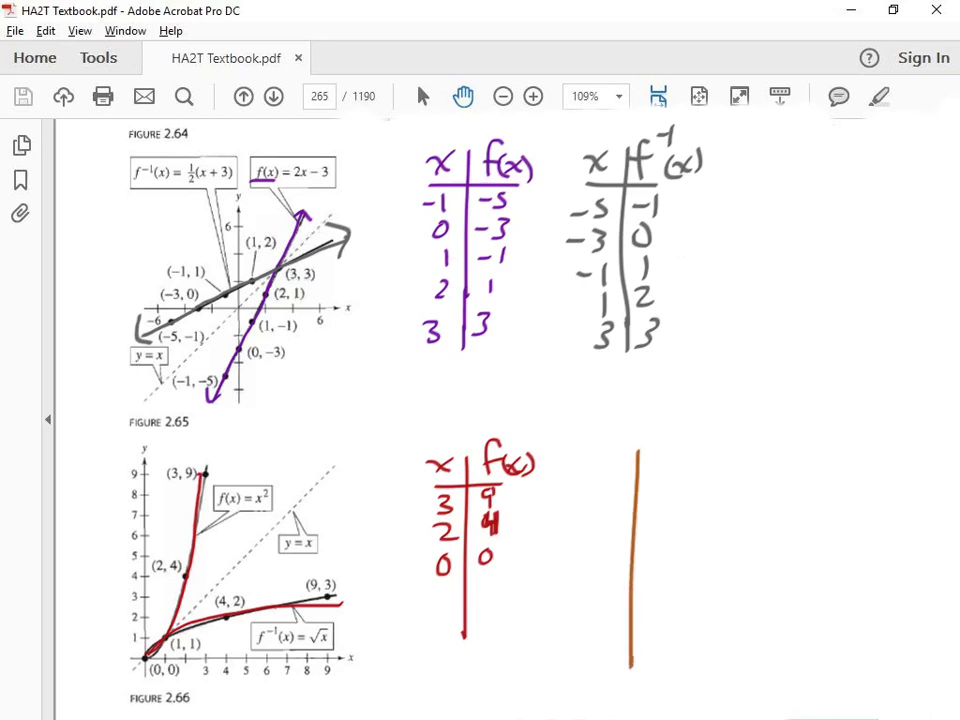
pyautogui.moveTo(583, 495); pyautogui.dragTo(685, 494)
pyautogui.moveTo(596, 462)
pyautogui.mouseDown()
pyautogui.moveTo(622, 488)
pyautogui.moveTo(598, 488)
pyautogui.mouseUp()
pyautogui.moveTo(671, 447); pyautogui.dragTo(661, 485)
pyautogui.moveTo(652, 467)
pyautogui.mouseDown()
pyautogui.moveTo(679, 466)
pyautogui.moveTo(700, 442)
pyautogui.mouseUp()
pyautogui.moveTo(704, 431)
pyautogui.mouseDown()
pyautogui.moveTo(706, 457)
pyautogui.moveTo(727, 481)
pyautogui.moveTo(710, 483)
pyautogui.mouseUp()
pyautogui.moveTo(709, 465); pyautogui.dragTo(708, 487)
pyautogui.moveTo(731, 461); pyautogui.dragTo(734, 490)
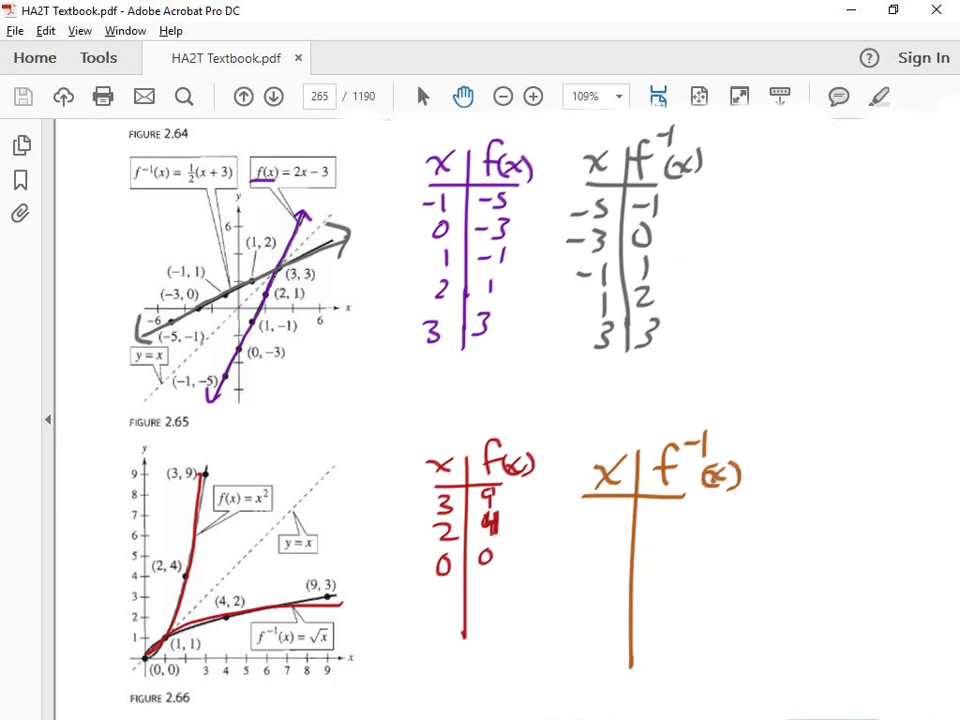
pyautogui.moveTo(172, 628)
pyautogui.mouseDown()
pyautogui.moveTo(188, 664)
pyautogui.moveTo(160, 652)
pyautogui.mouseUp()
pyautogui.hotkey('ctrl', 'z')
pyautogui.hotkey('ctrl', 'z')
# Step: Fill the orange f⁻¹(x) table with the pairs 0/0, 1/1, 4/2 and 9/3
pyautogui.moveTo(604, 505); pyautogui.dragTo(601, 507)
pyautogui.moveTo(668, 503); pyautogui.dragTo(666, 505)
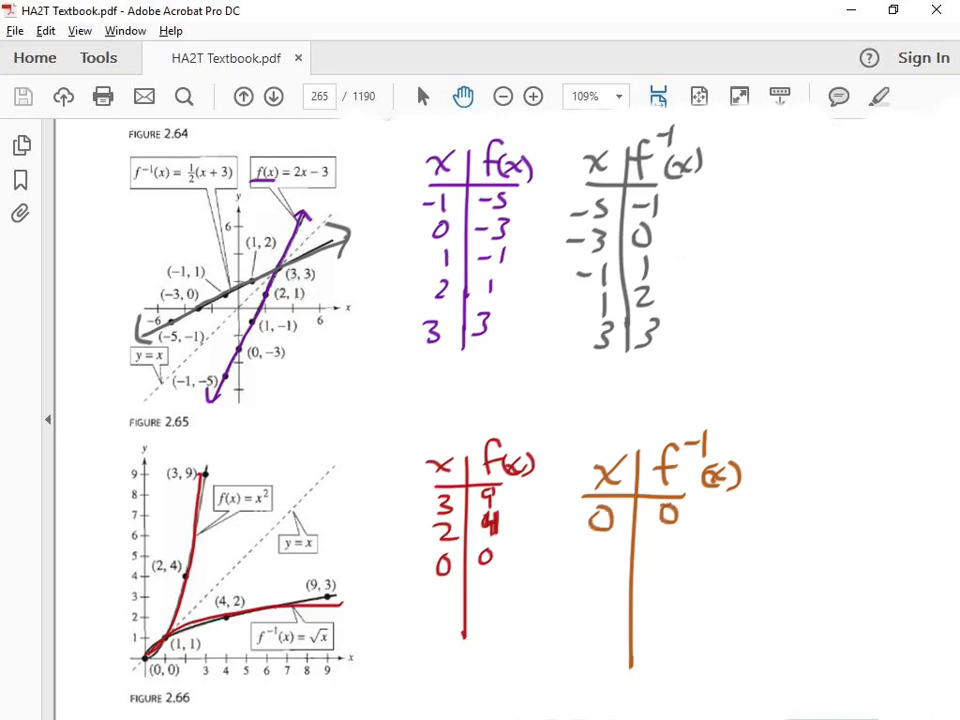
pyautogui.moveTo(606, 553); pyautogui.dragTo(606, 572)
pyautogui.moveTo(666, 546); pyautogui.dragTo(666, 567)
pyautogui.moveTo(594, 582); pyautogui.dragTo(604, 602)
pyautogui.moveTo(656, 582); pyautogui.dragTo(672, 600)
pyautogui.moveTo(604, 628); pyautogui.dragTo(600, 650)
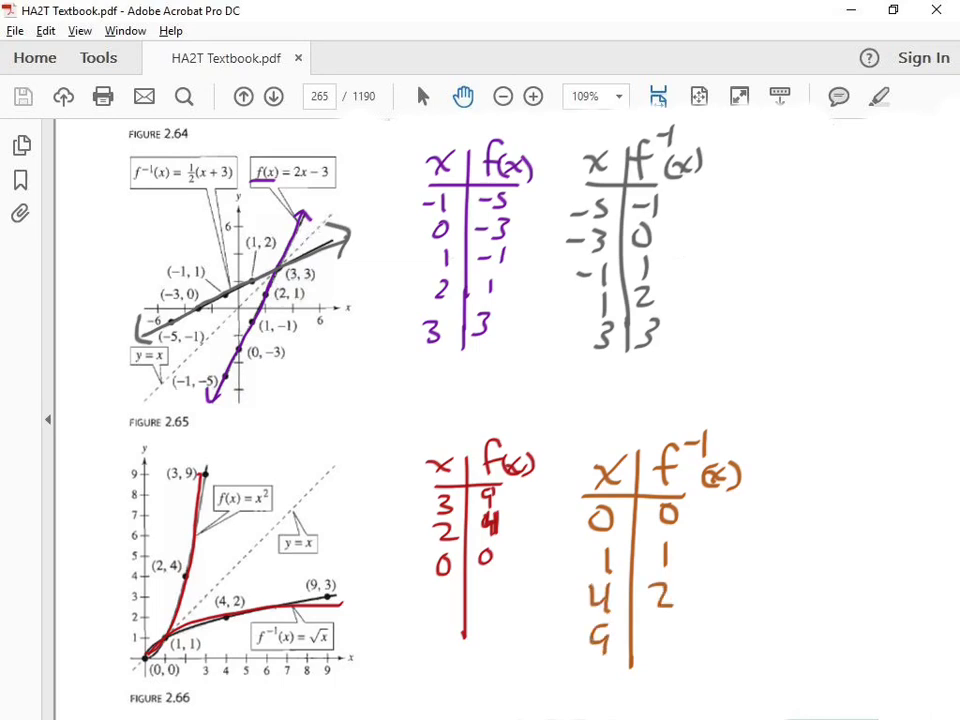
pyautogui.moveTo(649, 626); pyautogui.dragTo(648, 650)
# Step: Circle the 3/9 and 2/4 rows of the red table in orange, and undo the markings
pyautogui.moveTo(450, 490)
pyautogui.mouseDown()
pyautogui.moveTo(478, 479)
pyautogui.moveTo(440, 510)
pyautogui.mouseUp()
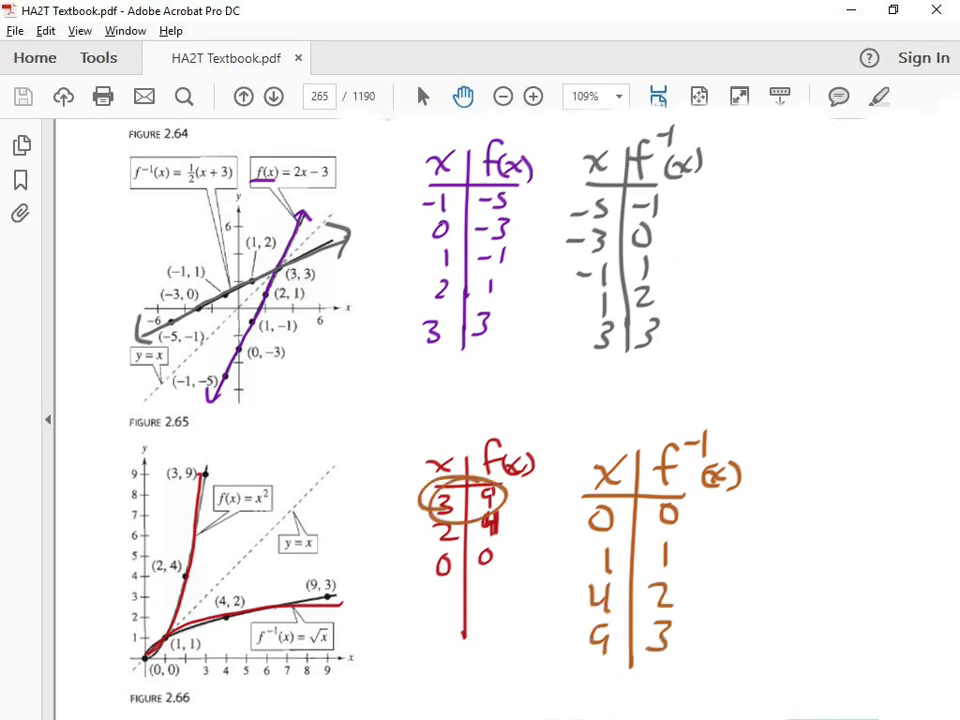
pyautogui.moveTo(500, 506)
pyautogui.mouseDown()
pyautogui.moveTo(425, 527)
pyautogui.moveTo(450, 510)
pyautogui.mouseUp()
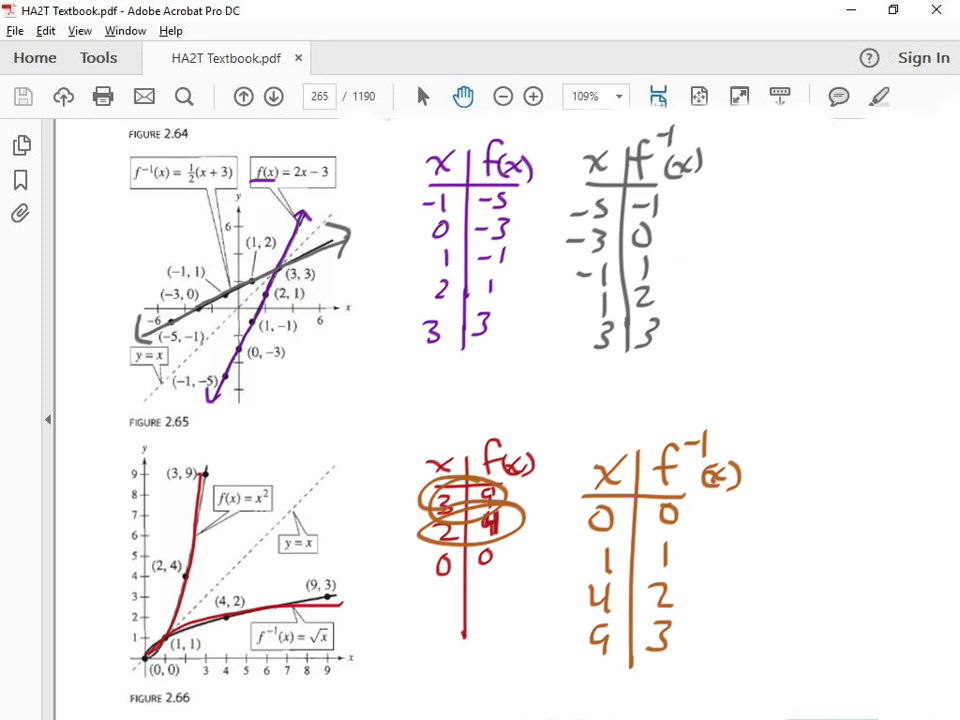
pyautogui.moveTo(490, 466)
pyautogui.mouseDown()
pyautogui.moveTo(530, 466)
pyautogui.moveTo(446, 444)
pyautogui.mouseUp()
pyautogui.hotkey('ctrl', 'z')
pyautogui.hotkey('ctrl', 'z')
pyautogui.hotkey('ctrl', 'z')
pyautogui.moveTo(472, 537)
pyautogui.mouseDown()
pyautogui.moveTo(423, 575)
pyautogui.moveTo(472, 526)
pyautogui.mouseUp()
pyautogui.hotkey('ctrl', 'z')
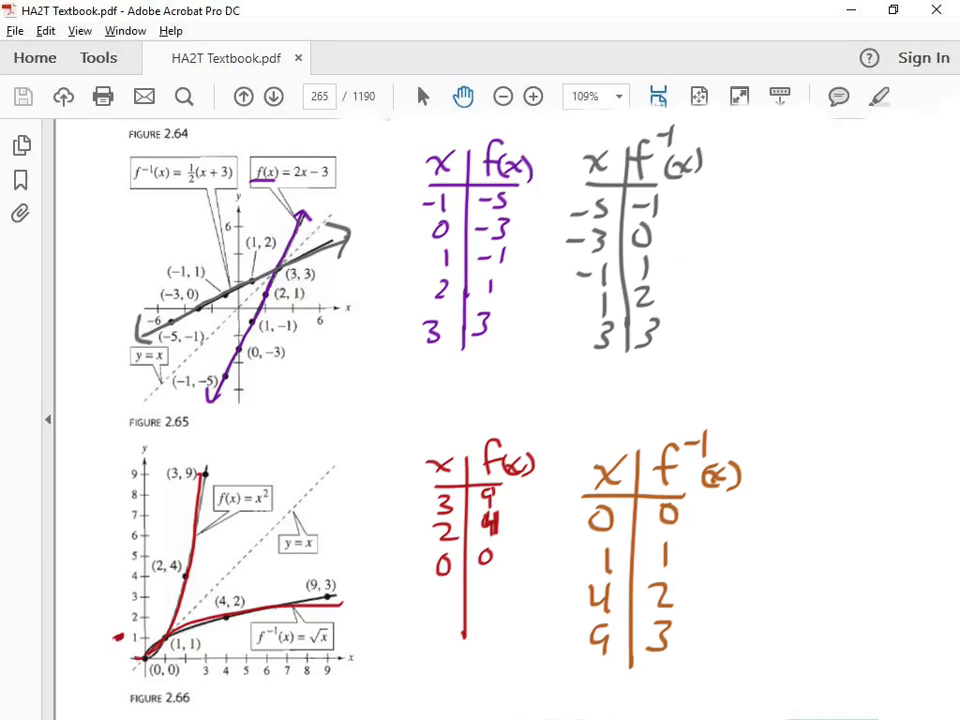
# Step: Extend the x² curve and the x-axis left of the origin in red on Figure 2.66, labelling −1 on the axis
pyautogui.moveTo(146, 656)
pyautogui.mouseDown()
pyautogui.moveTo(113, 626)
pyautogui.moveTo(113, 662)
pyautogui.moveTo(93, 655)
pyautogui.moveTo(107, 673)
pyautogui.mouseUp()
pyautogui.moveTo(114, 668); pyautogui.dragTo(114, 679)
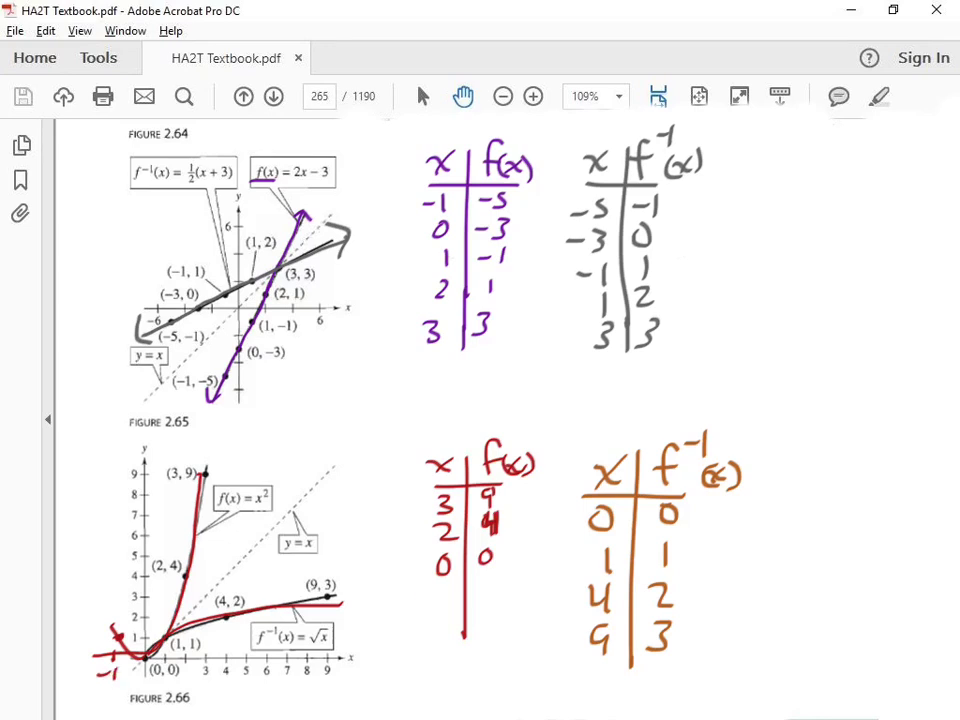
# Step: Add the pair −1/1 to the red f(x) table and the pair 1/−1 to the orange f⁻¹(x) table
pyautogui.moveTo(421, 592); pyautogui.dragTo(432, 591)
pyautogui.moveTo(446, 583)
pyautogui.mouseDown()
pyautogui.moveTo(447, 603)
pyautogui.moveTo(505, 594)
pyautogui.moveTo(426, 574)
pyautogui.mouseUp()
pyautogui.hotkey('ctrl', 'z')
pyautogui.moveTo(601, 672)
pyautogui.mouseDown()
pyautogui.moveTo(602, 685)
pyautogui.moveTo(667, 679)
pyautogui.mouseUp()
pyautogui.moveTo(673, 664); pyautogui.dragTo(679, 693)
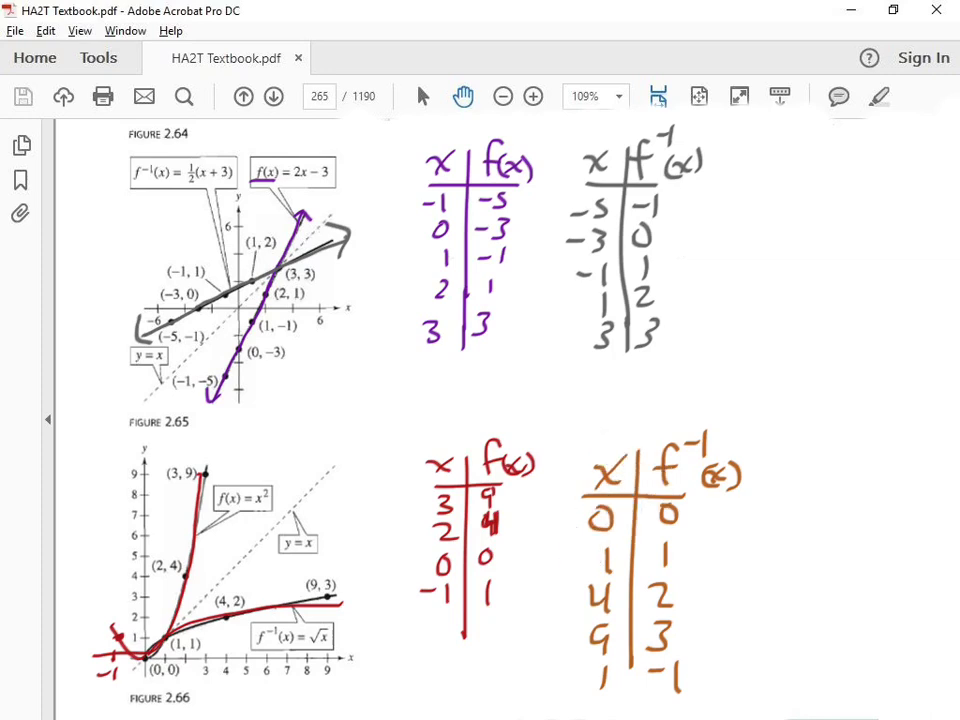
# Step: Circle the 1/1 and 1/−1 rows of the orange table, and undo the circles
pyautogui.moveTo(615, 535)
pyautogui.mouseDown()
pyautogui.moveTo(695, 541)
pyautogui.moveTo(598, 540)
pyautogui.mouseUp()
pyautogui.moveTo(658, 646); pyautogui.dragTo(624, 641)
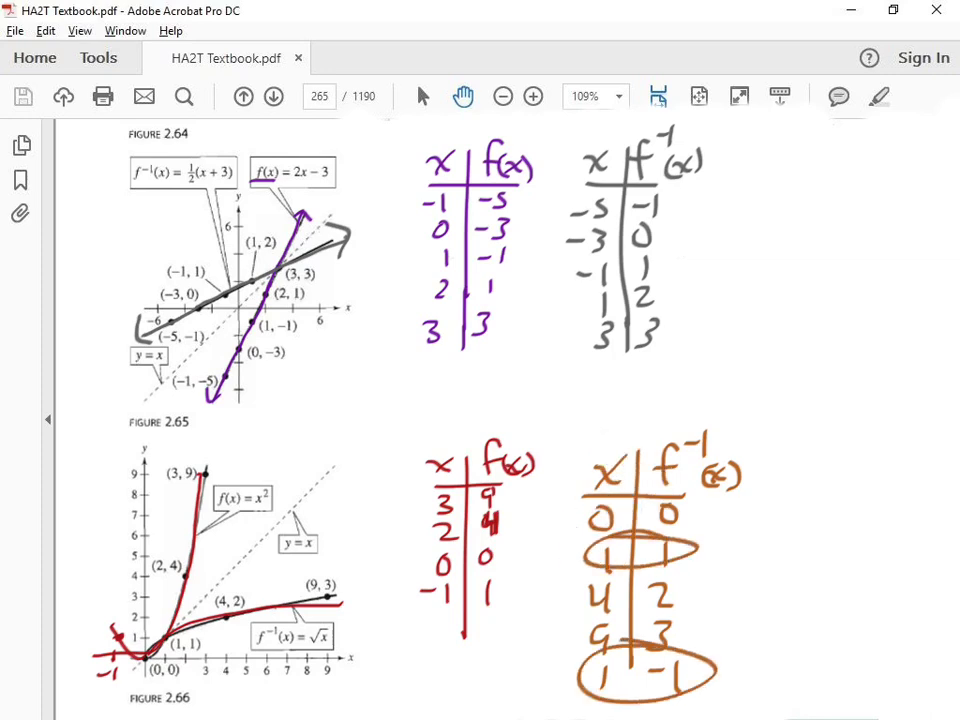
pyautogui.hotkey('ctrl', 'z')
pyautogui.hotkey('ctrl', 'z')
# Step: Circle each value separately in the orange table's 1/1 and 1/−1 rows, and undo these circles
pyautogui.moveTo(608, 531); pyautogui.dragTo(597, 532)
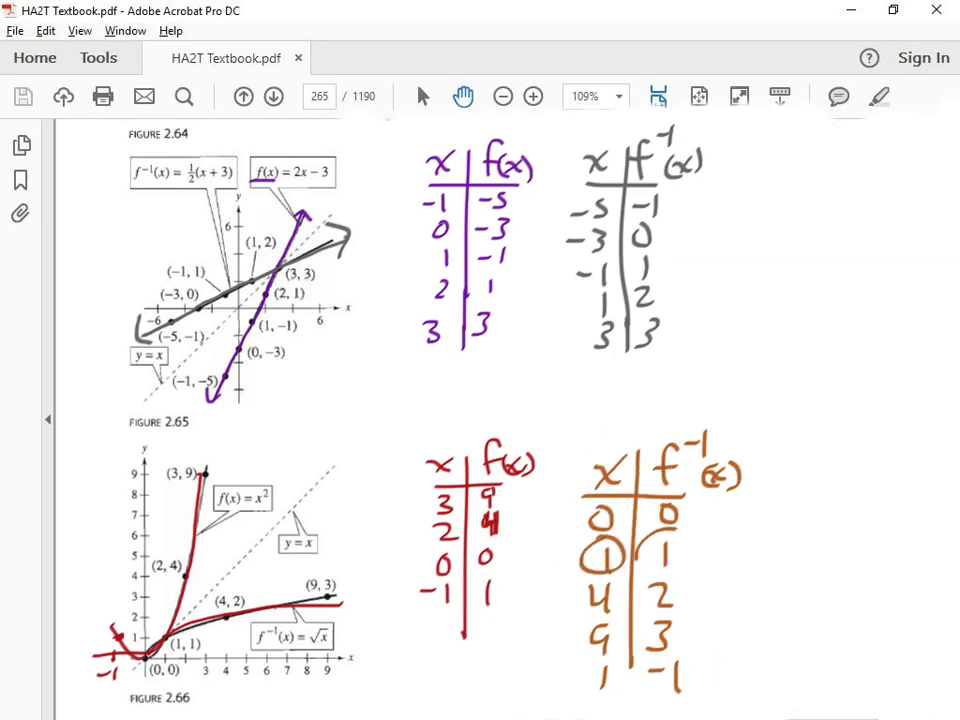
pyautogui.moveTo(670, 529); pyautogui.dragTo(656, 530)
pyautogui.moveTo(609, 655); pyautogui.dragTo(596, 657)
pyautogui.moveTo(672, 648); pyautogui.dragTo(656, 650)
pyautogui.hotkey('ctrl', 'z')
pyautogui.hotkey('ctrl', 'z')
pyautogui.hotkey('ctrl', 'z')
pyautogui.hotkey('ctrl', 'z')
# Step: Undo the added −1/1 and 1/−1 table rows and the red curve and axis extension on Figure 2.66
pyautogui.hotkey('ctrl', 'z')
pyautogui.hotkey('ctrl', 'z')
pyautogui.hotkey('ctrl', 'z')
pyautogui.hotkey('ctrl', 'z')
pyautogui.hotkey('ctrl', 'z')
pyautogui.hotkey('ctrl', 'z')
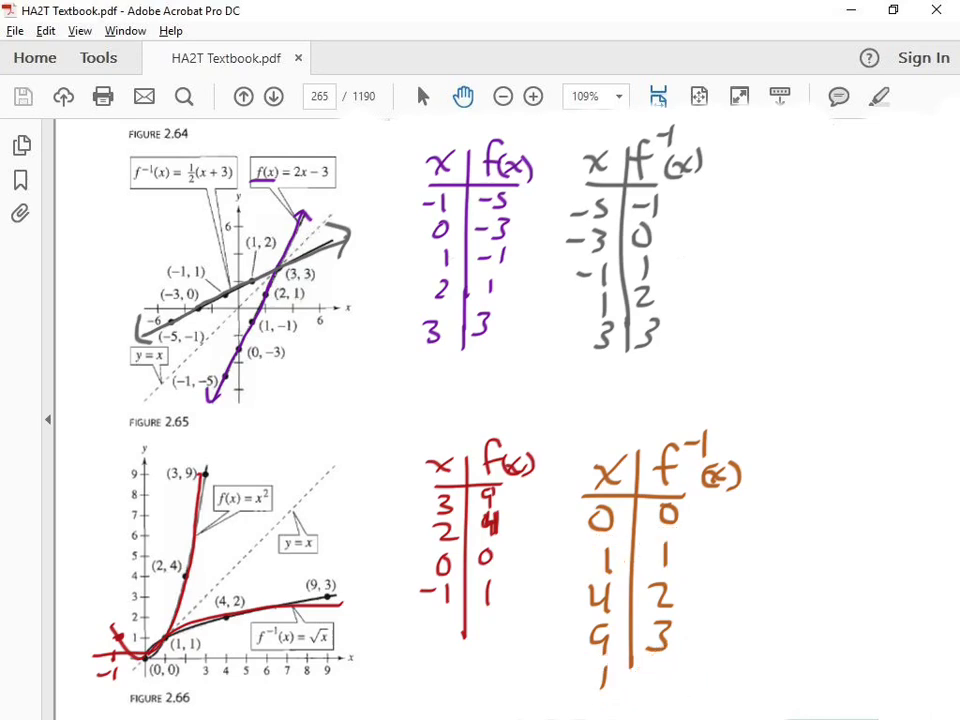
pyautogui.hotkey('ctrl', 'z')
pyautogui.hotkey('ctrl', 'z')
pyautogui.hotkey('ctrl', 'z')
pyautogui.hotkey('ctrl', 'z')
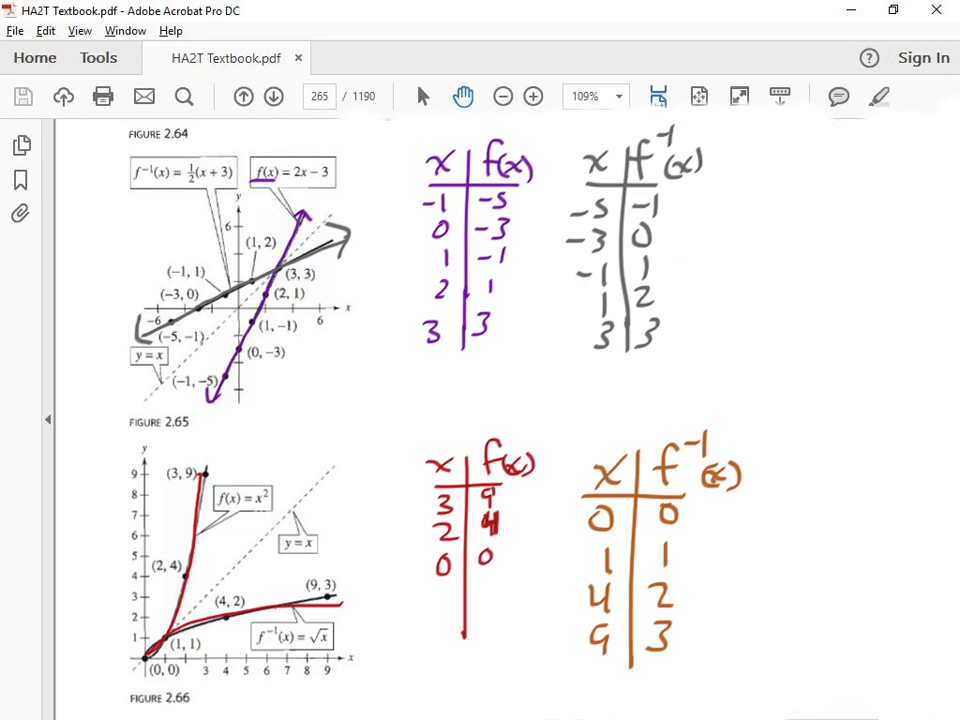
# Step: Write the interval [0, ∞) in orange above the f(x) = x² label of Figure 2.66
pyautogui.moveTo(233, 437)
pyautogui.mouseDown()
pyautogui.moveTo(240, 457)
pyautogui.moveTo(222, 459)
pyautogui.moveTo(268, 441)
pyautogui.moveTo(275, 455)
pyautogui.mouseUp()
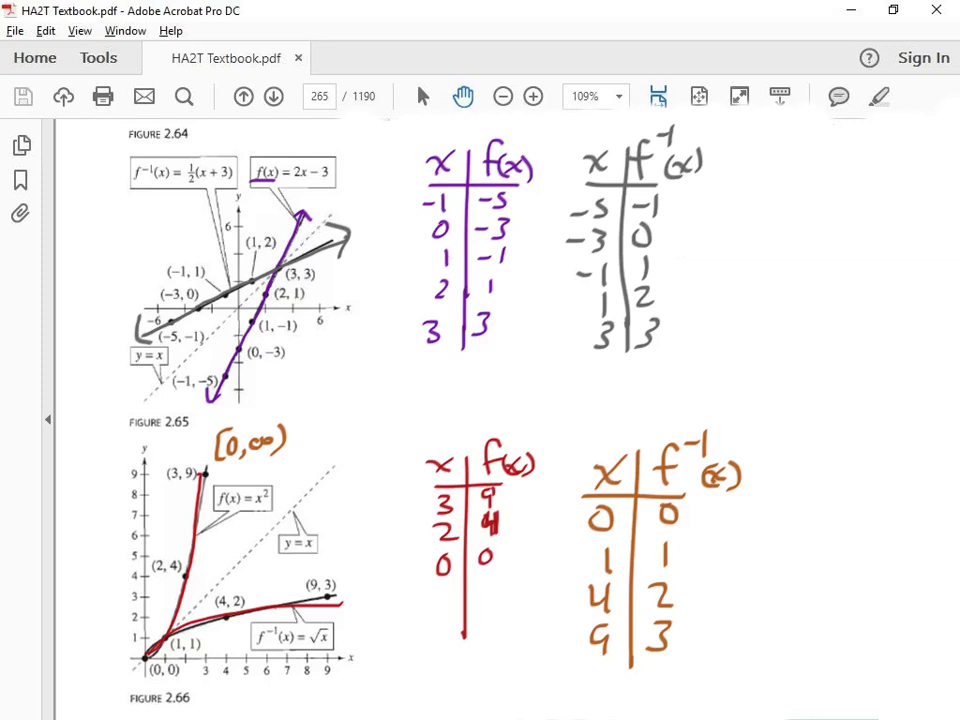
# Step: Draw a full orange parabola over the x² curve of Figure 2.66, including a branch left of the y-axis
pyautogui.moveTo(196, 506)
pyautogui.mouseDown()
pyautogui.moveTo(189, 560)
pyautogui.moveTo(103, 553)
pyautogui.moveTo(96, 487)
pyautogui.moveTo(121, 701)
pyautogui.moveTo(176, 705)
pyautogui.mouseUp()
pyautogui.hotkey('ctrl', 'z')
pyautogui.hotkey('ctrl', 'z')
pyautogui.hotkey('ctrl', 'z')
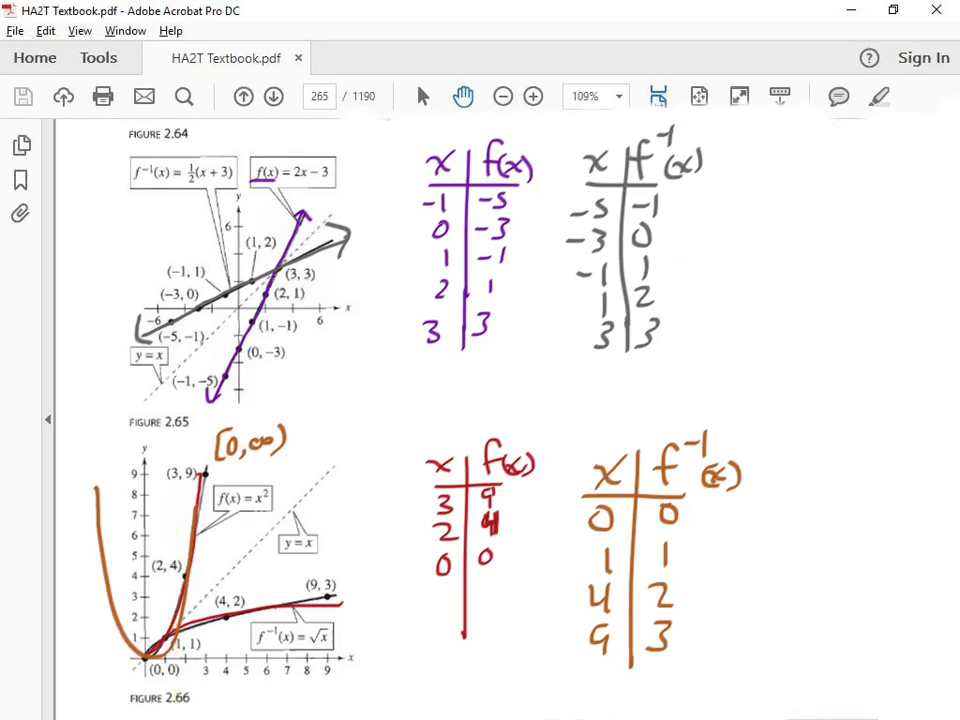
# Step: Draw two orange horizontal lines across the parabola and mark points where they cross it
pyautogui.moveTo(62, 537); pyautogui.dragTo(300, 537)
pyautogui.moveTo(43, 580); pyautogui.dragTo(298, 587)
pyautogui.moveTo(112, 581); pyautogui.dragTo(105, 587)
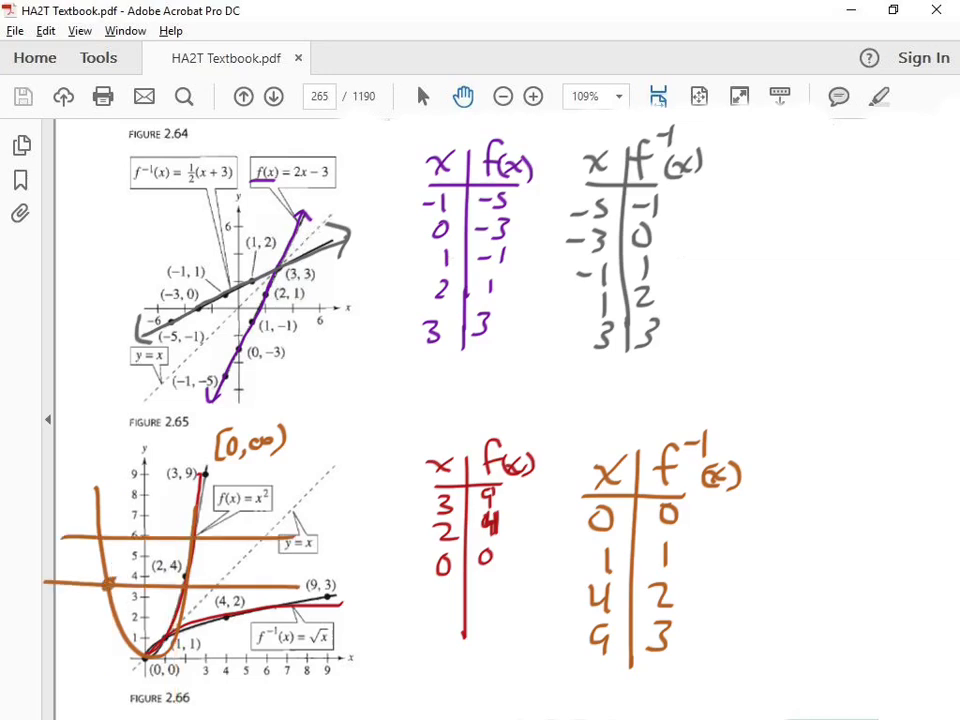
pyautogui.moveTo(175, 584); pyautogui.dragTo(189, 585)
pyautogui.moveTo(87, 535); pyautogui.dragTo(106, 532)
# Step: Undo the horizontal lines, their crossing marks and the full orange parabola on Figure 2.66
pyautogui.hotkey('ctrl', 'z')
pyautogui.hotkey('ctrl', 'z')
pyautogui.hotkey('ctrl', 'z')
pyautogui.hotkey('ctrl', 'z')
pyautogui.hotkey('ctrl', 'z')
pyautogui.hotkey('ctrl', 'z')
pyautogui.hotkey('ctrl', 'z')
pyautogui.hotkey('ctrl', 'z')
pyautogui.hotkey('ctrl', 'z')
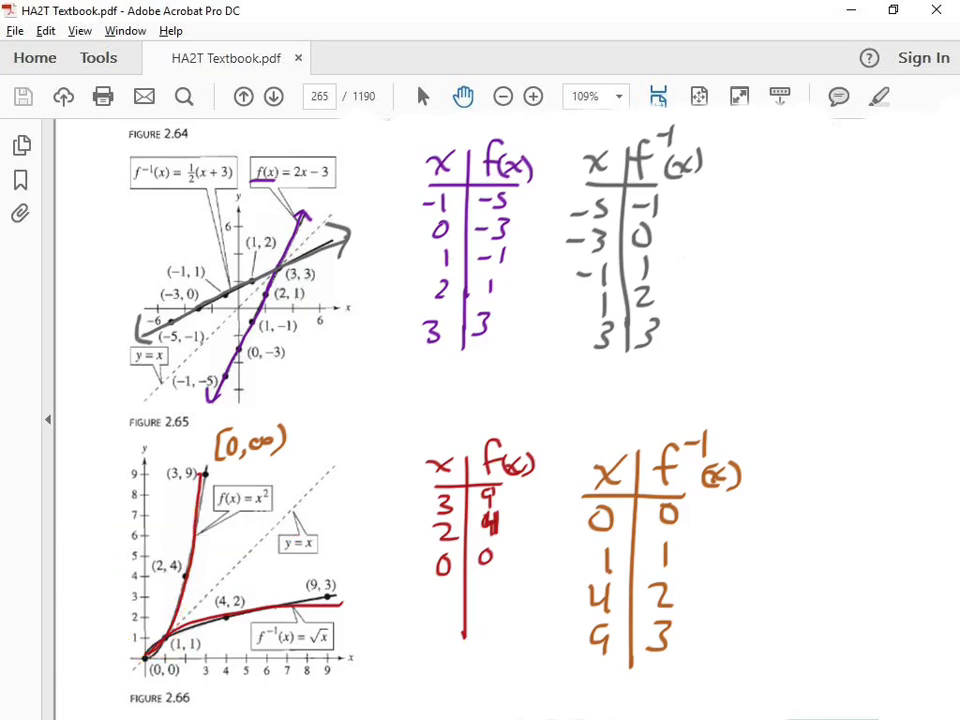
# Step: Trace the √x curve of Figure 2.66 in orange and continue it below the x-axis as a sideways parabola
pyautogui.moveTo(340, 598)
pyautogui.mouseDown()
pyautogui.moveTo(155, 680)
pyautogui.moveTo(330, 682)
pyautogui.mouseUp()
# Step: Draw an orange vertical line through the sideways parabola with both crossings marked, and undo the line and marks
pyautogui.moveTo(258, 565); pyautogui.dragTo(258, 718)
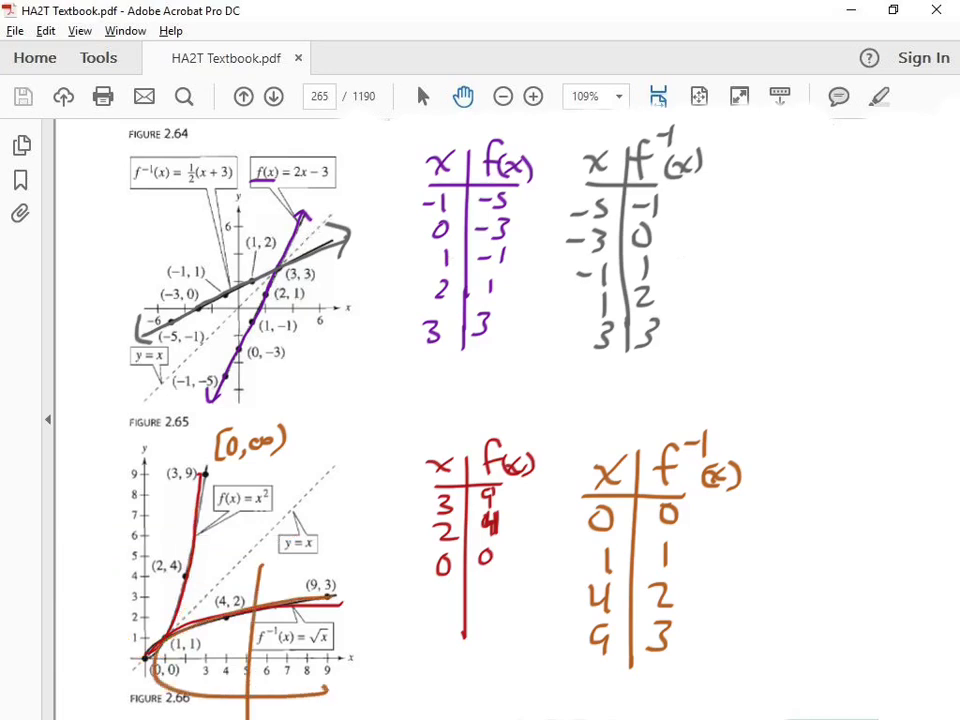
pyautogui.moveTo(248, 603); pyautogui.dragTo(264, 603)
pyautogui.moveTo(240, 699); pyautogui.dragTo(256, 690)
pyautogui.hotkey('ctrl', 'z')
pyautogui.hotkey('ctrl', 'z')
pyautogui.hotkey('ctrl', 'z')
pyautogui.hotkey('ctrl', 'z')
pyautogui.hotkey('ctrl', 'z')
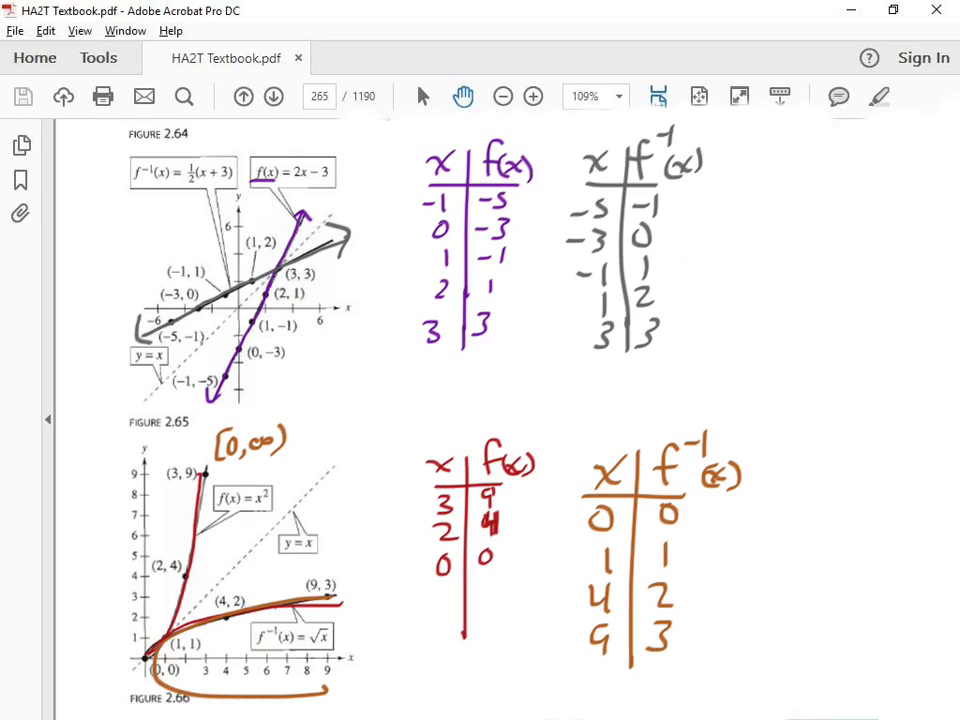